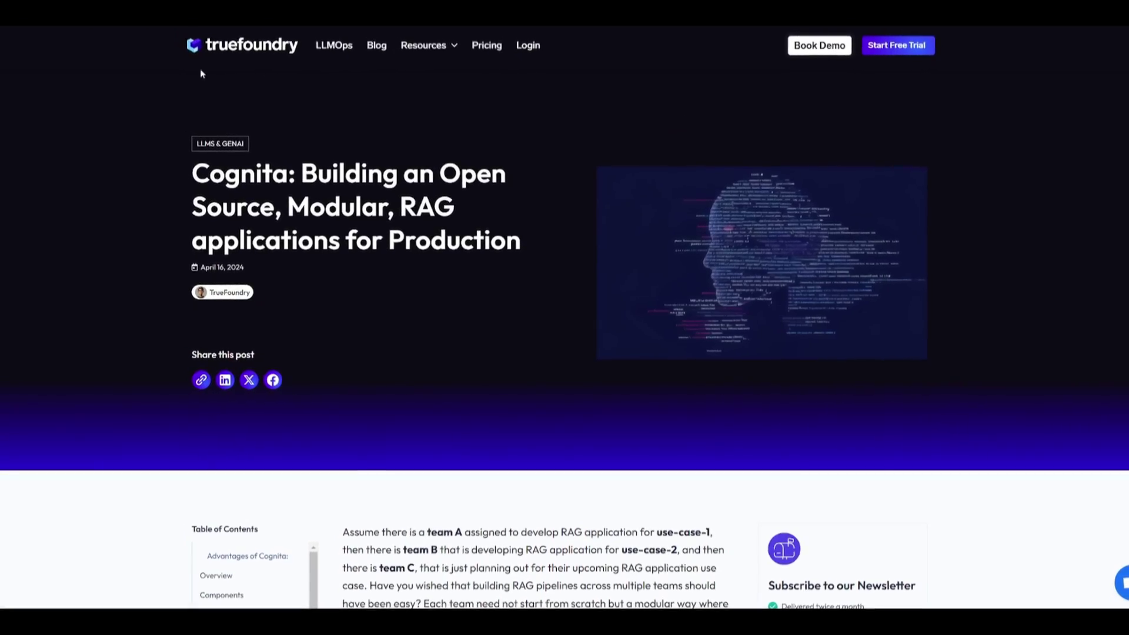
Read the Cognita blog post from its introduction through the advantages list to the Overview architecture diagram
scroll(118, 119, down, 1)
scroll(112, 116, down, 1)
scroll(113, 115, down, 1)
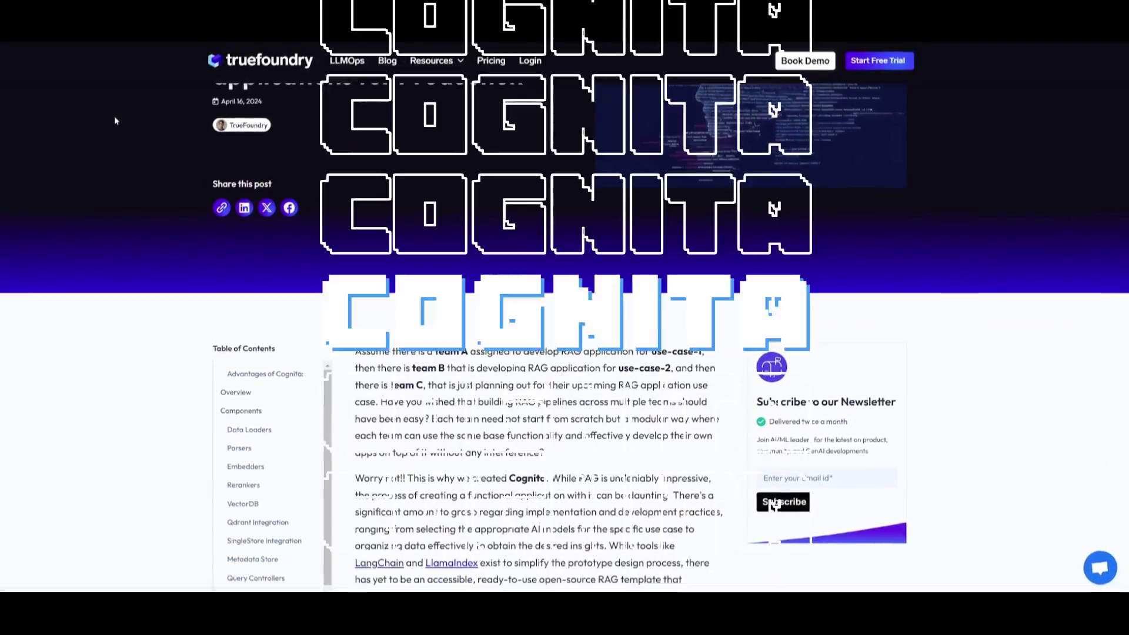
scroll(115, 120, down, 1)
scroll(120, 122, down, 1)
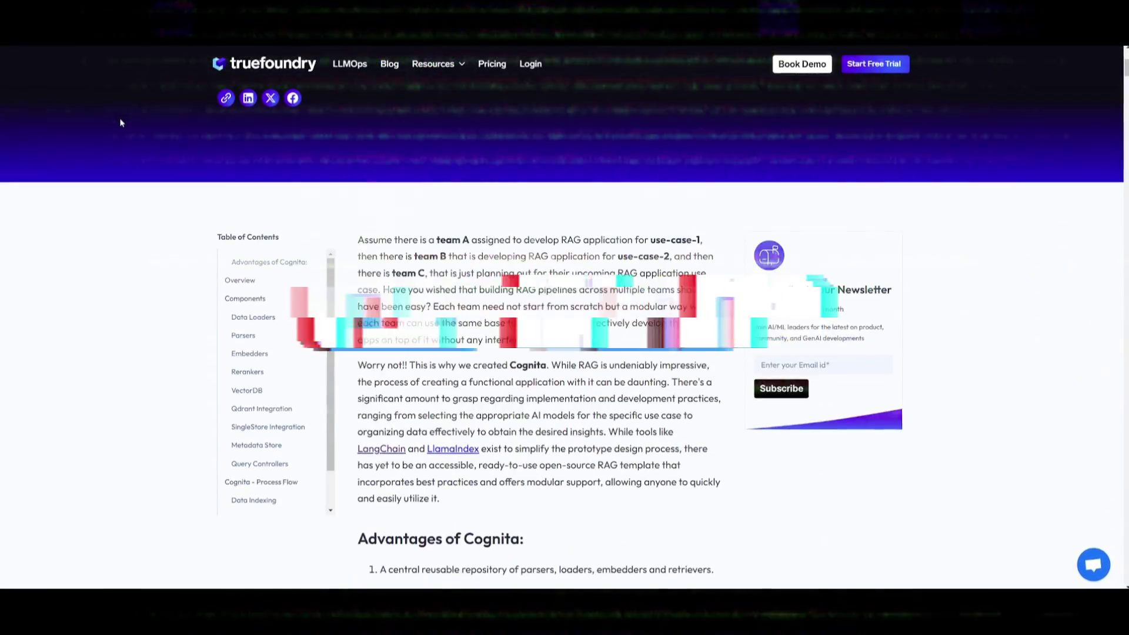
scroll(124, 124, down, 1)
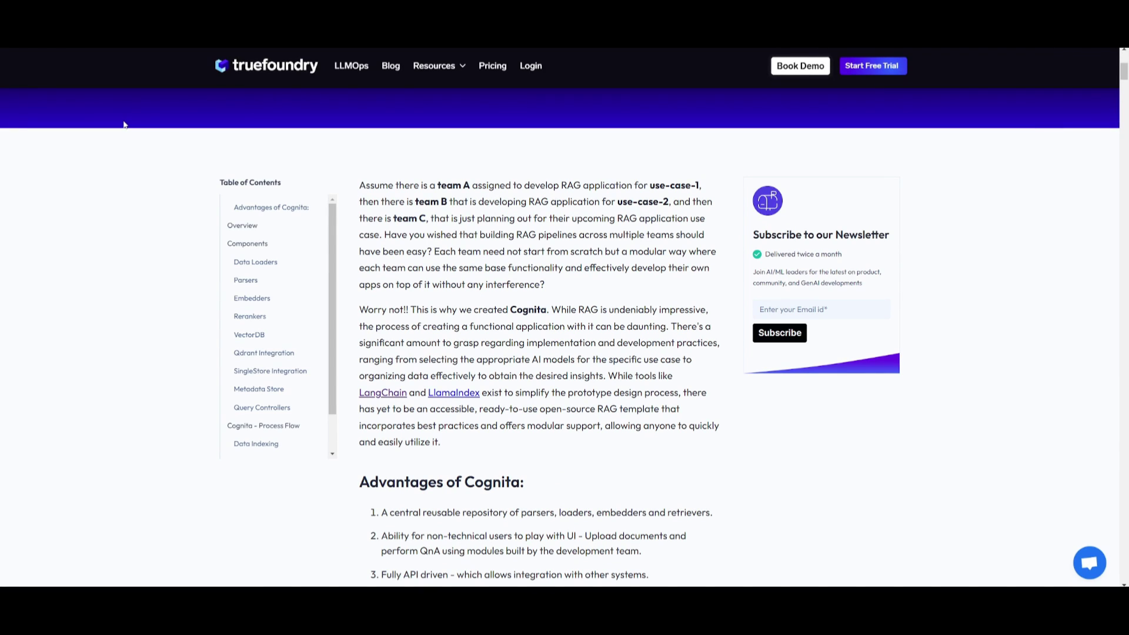
scroll(124, 124, down, 1)
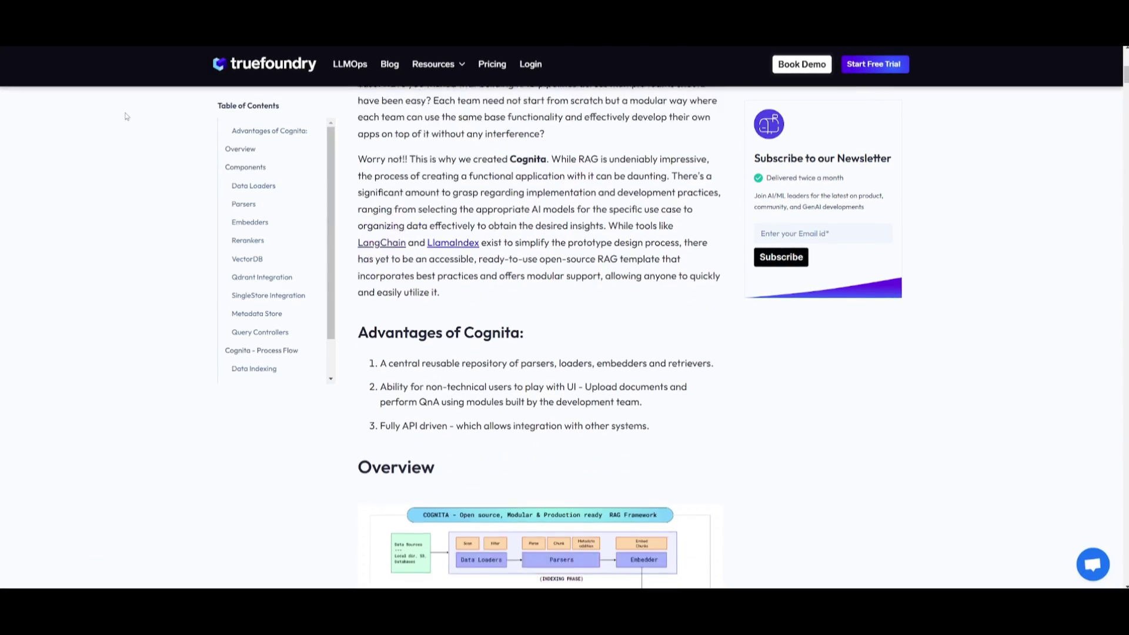
scroll(124, 115, down, 1)
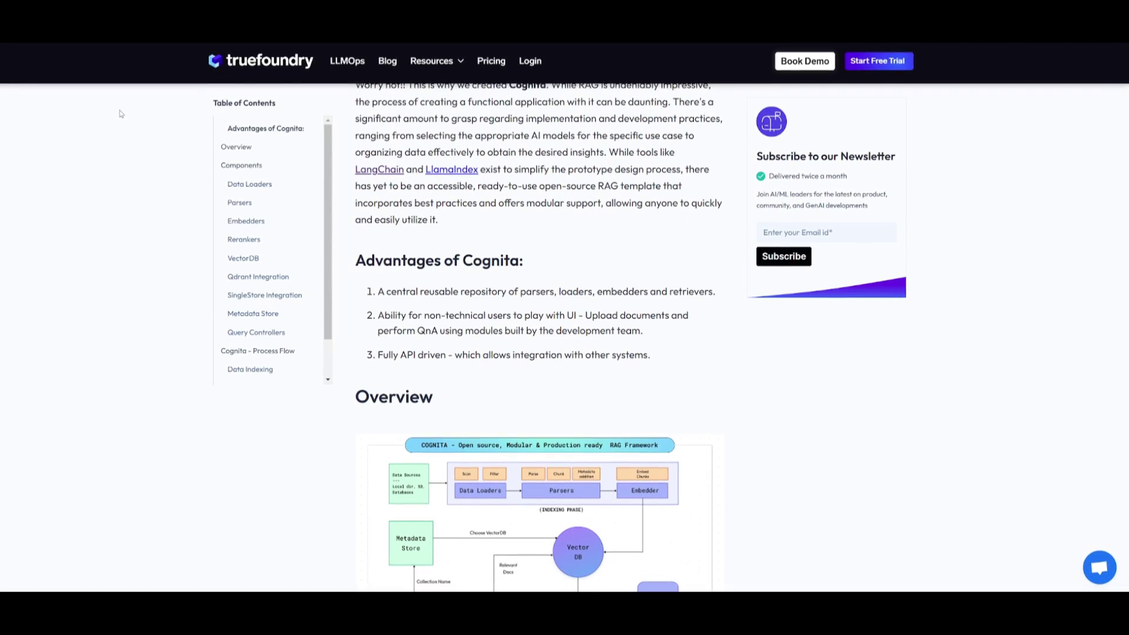
scroll(120, 112, down, 2)
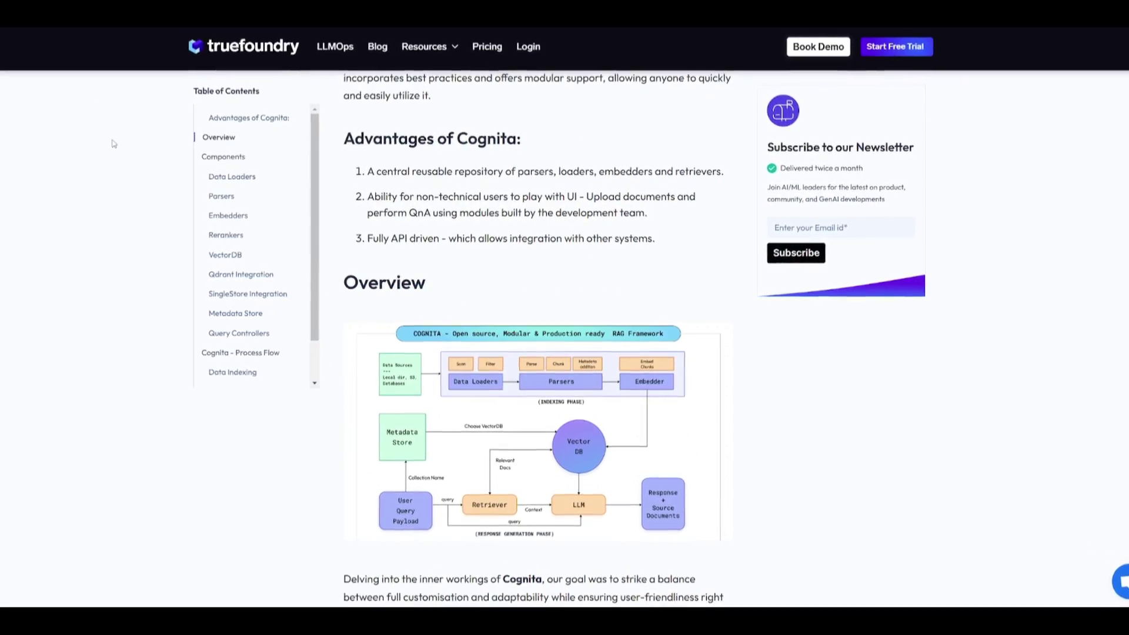
scroll(114, 143, down, 1)
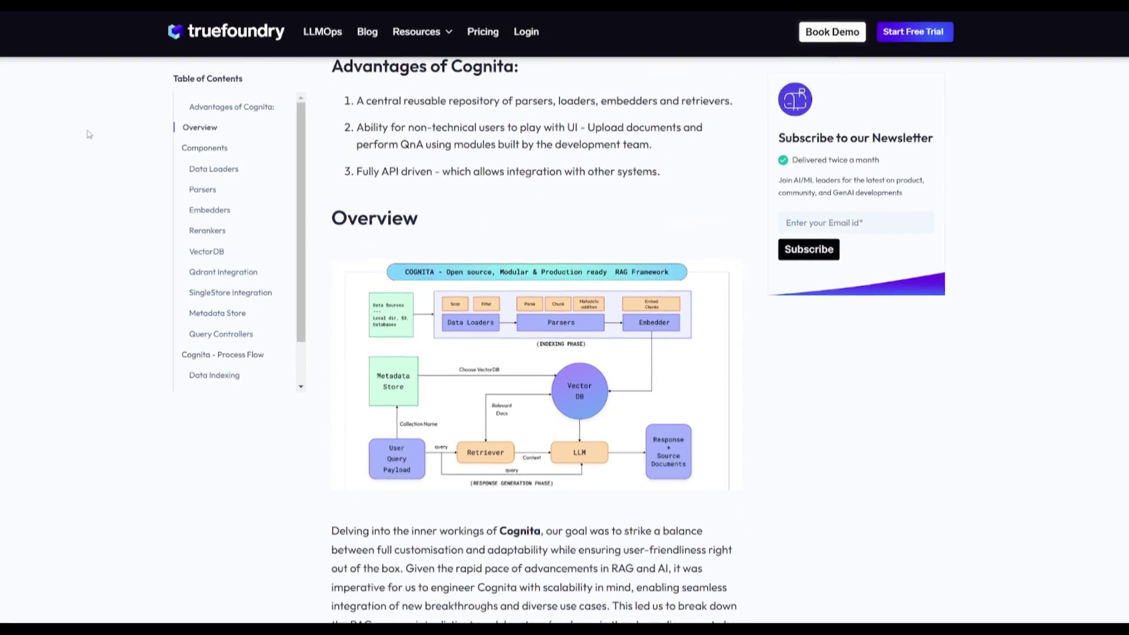
scroll(87, 130, down, 1)
scroll(89, 128, down, 1)
scroll(50, 112, down, 1)
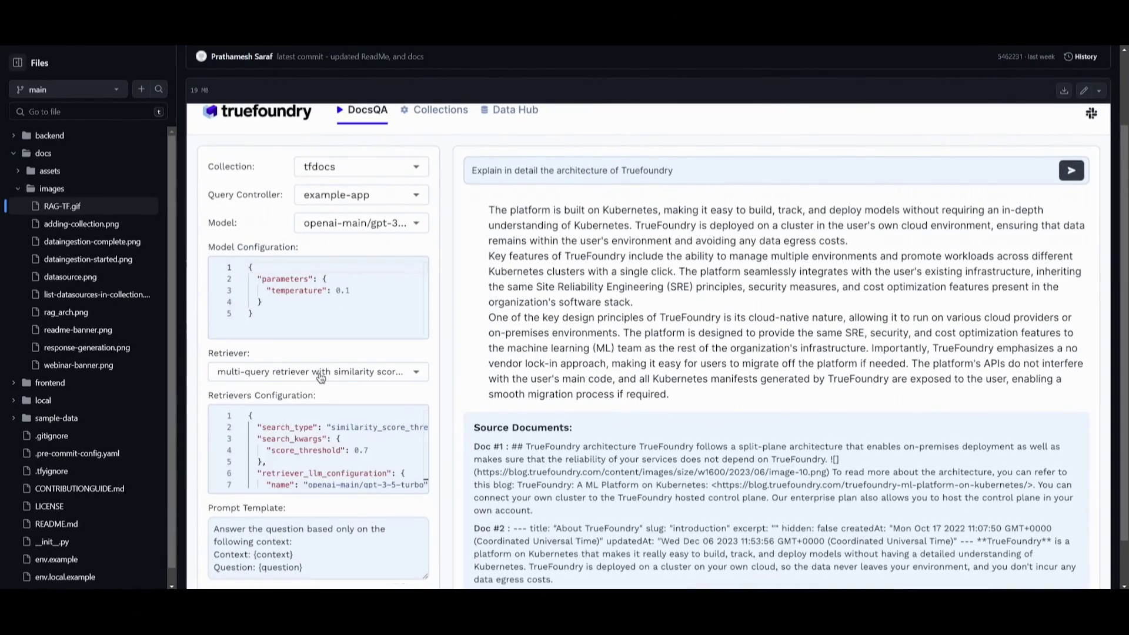
Switch the DocsQA retriever to the vector store retriever with similarity search and submit a new question
click(321, 371)
click(320, 407)
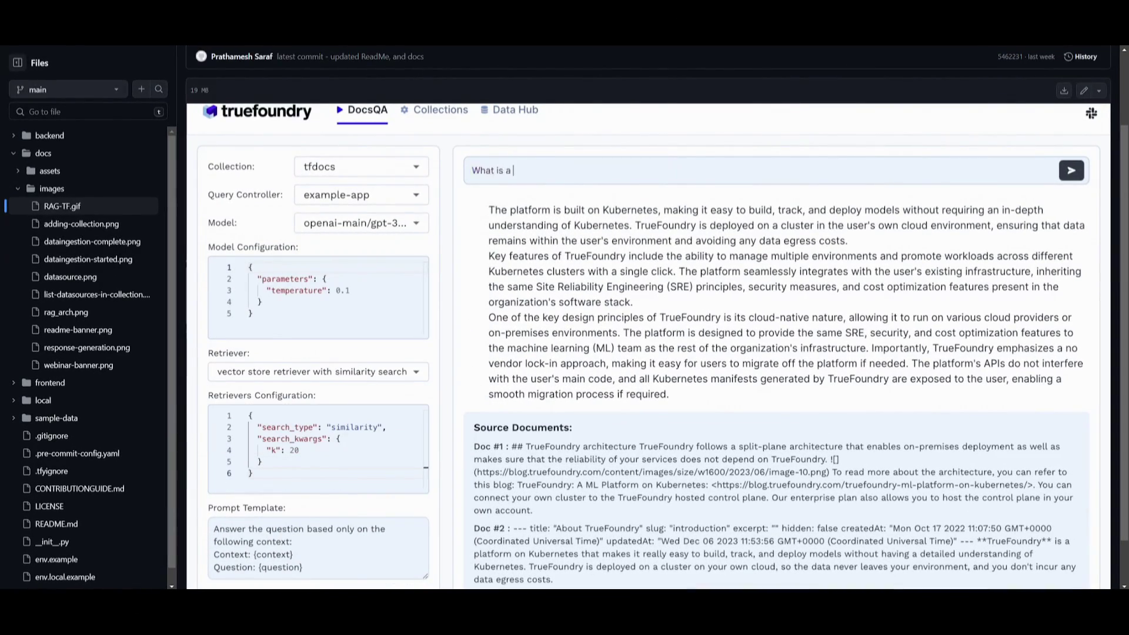
click(1071, 171)
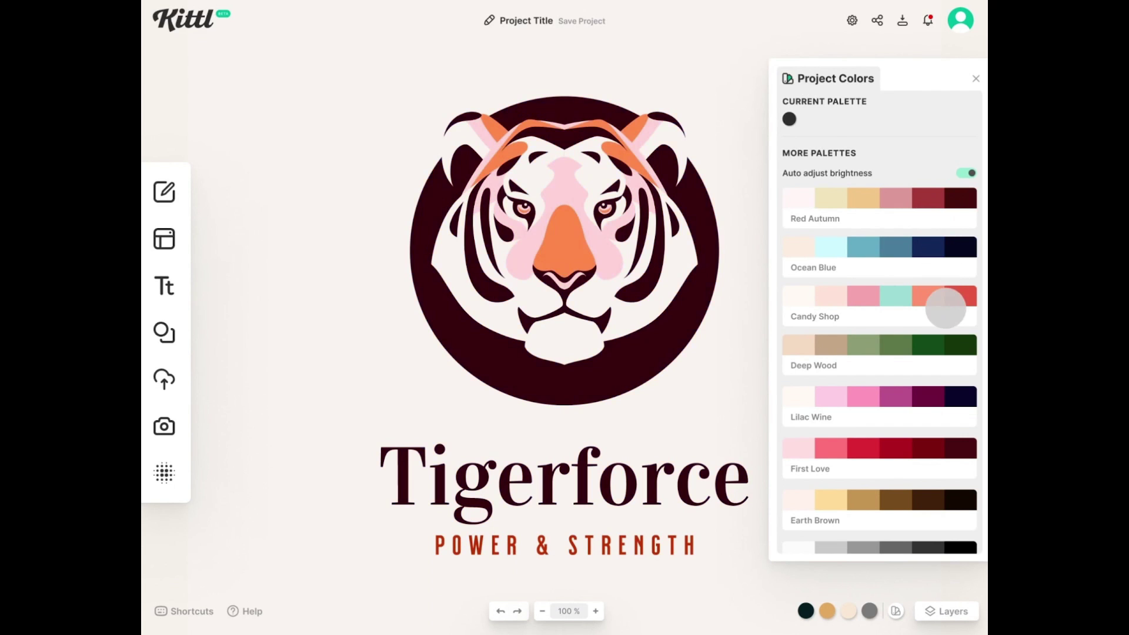
Try the Red Autumn, Ocean Blue, Candy Shop, Deep Wood and Lilac Wine palettes on the Tigerforce logo in Kittl
click(941, 359)
click(939, 410)
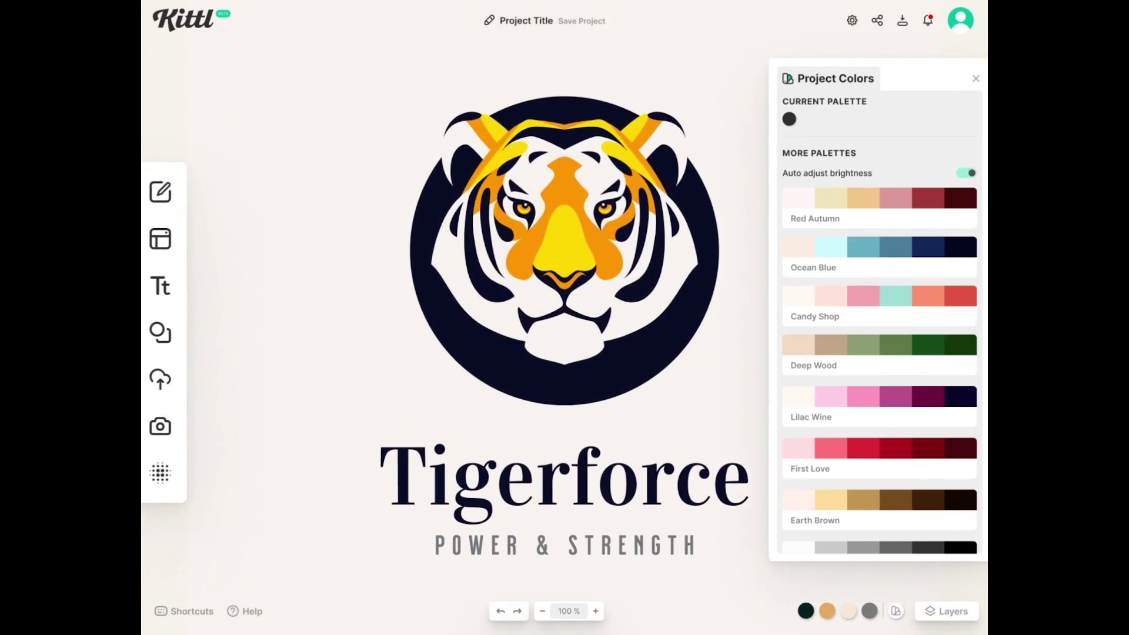
click(940, 207)
click(939, 257)
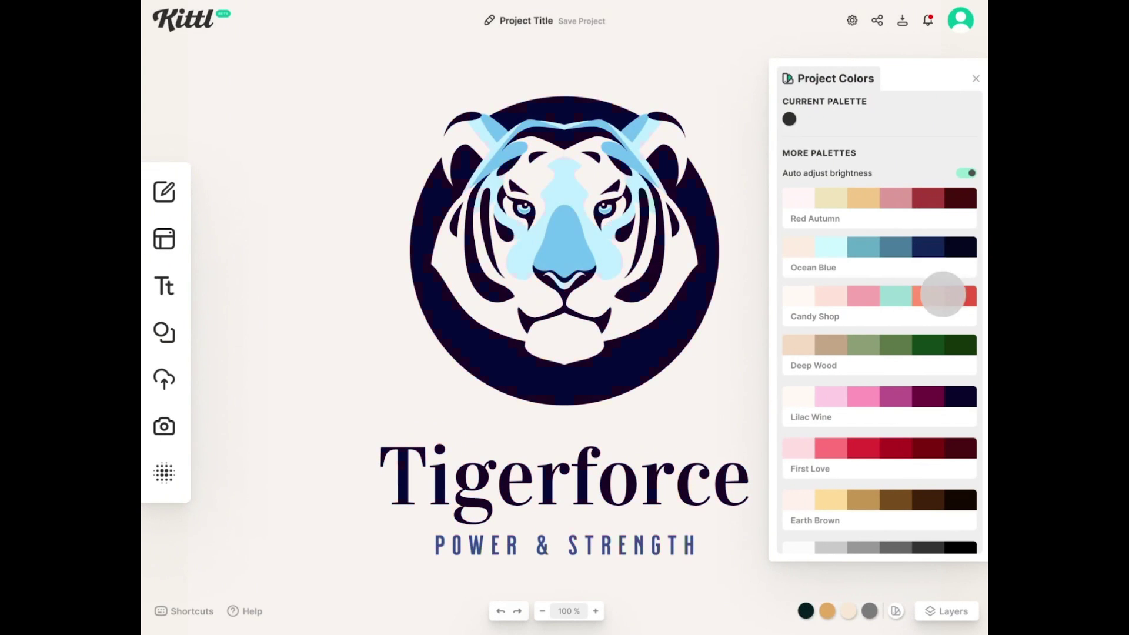
click(941, 300)
click(942, 351)
click(939, 395)
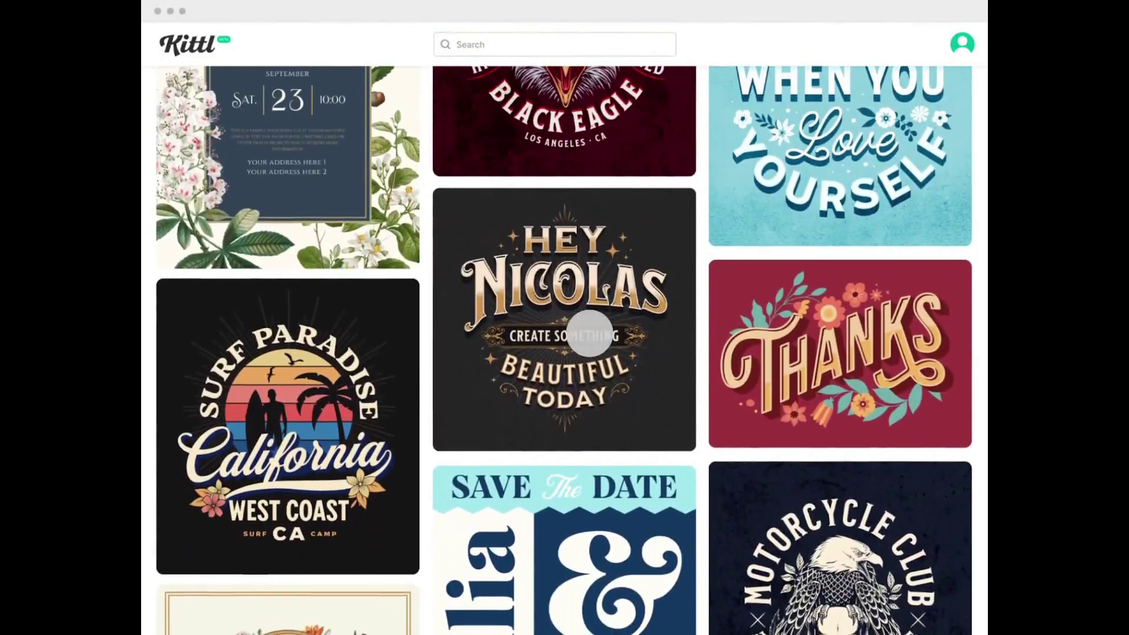
Open the dark "Create Something Beautiful Today" template and replace the first name in its headline with another one
click(590, 333)
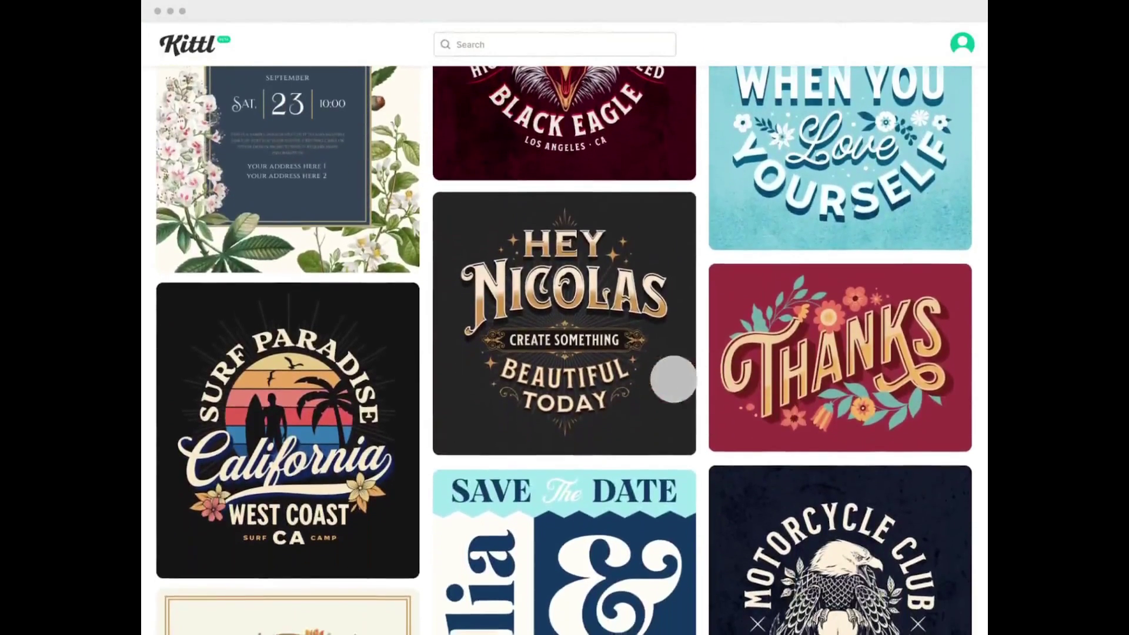
click(587, 330)
key(BackSpace)
key(BackSpace)
key(BackSpace)
key(BackSpace)
key(BackSpace)
key(BackSpace)
key(BackSpace)
text(Sophia)
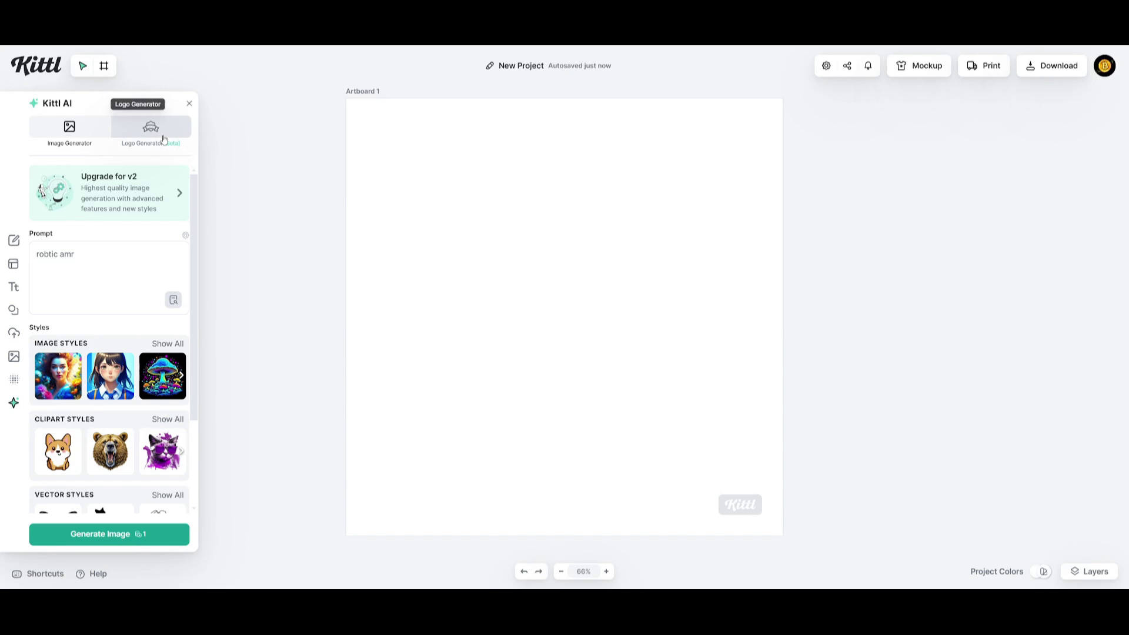
click(133, 129)
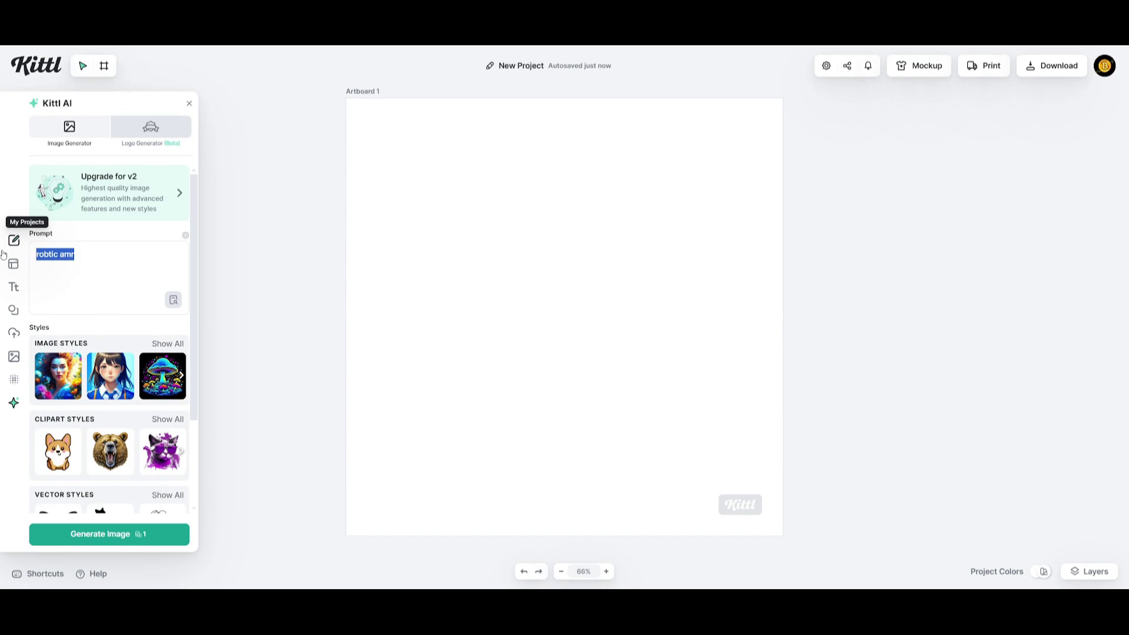
text())
key(Return)
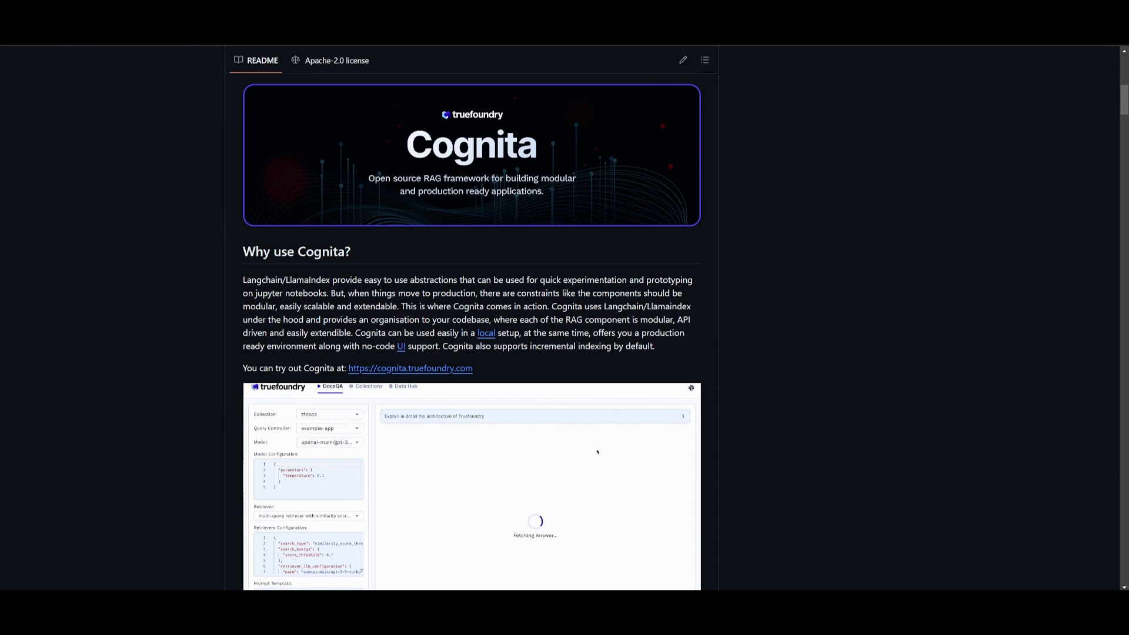
Read the Cognita README on GitHub from "Why use Cognita?" through the contents list to the Introduction and advantages, enlarging the text
scroll(170, 179, down, 1)
scroll(170, 178, down, 3)
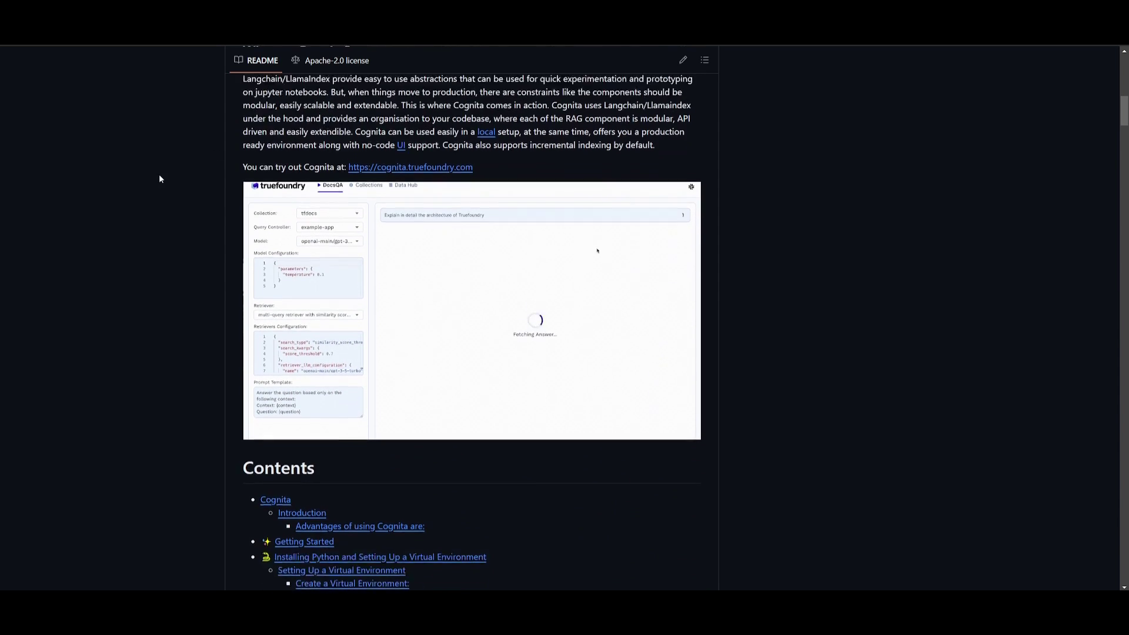
scroll(147, 193, down, 1)
scroll(147, 194, down, 1)
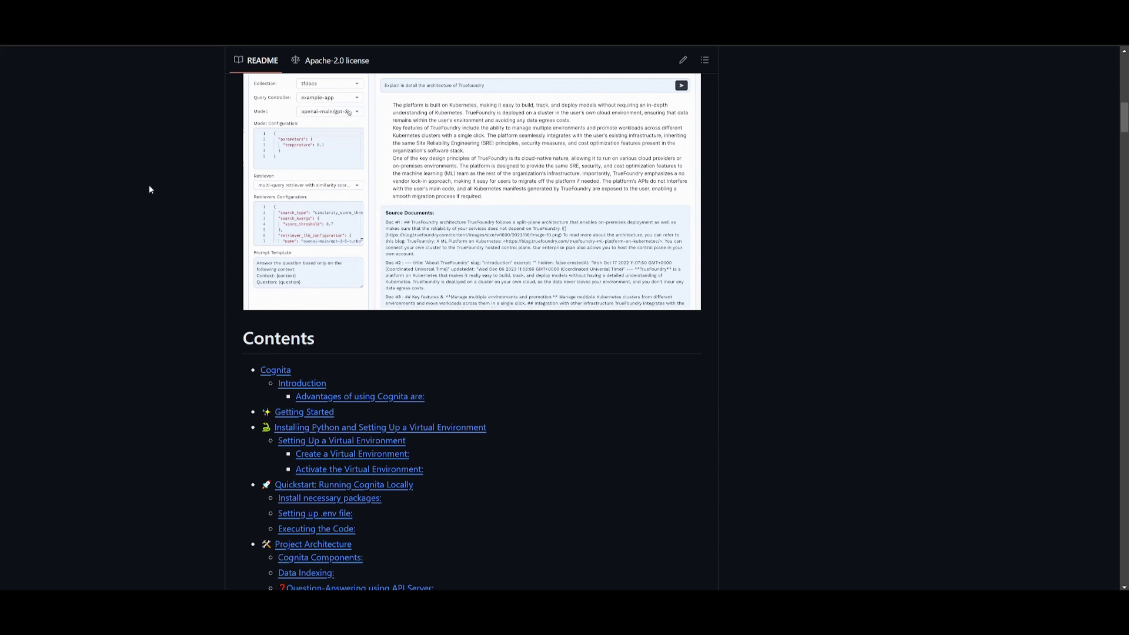
scroll(151, 188, down, 1)
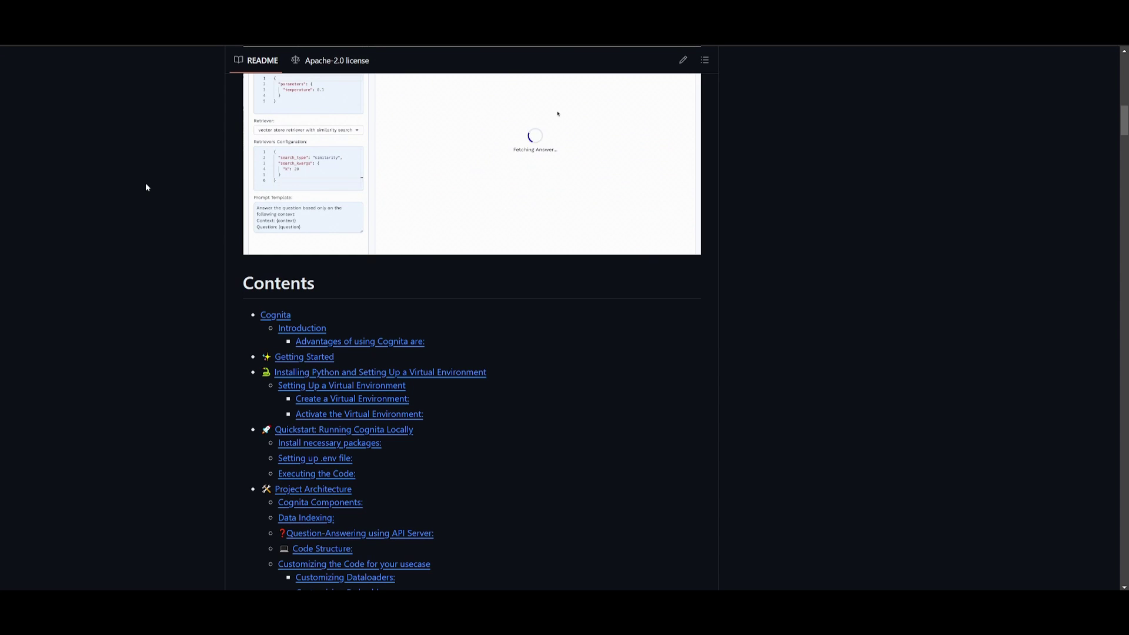
scroll(146, 187, down, 1)
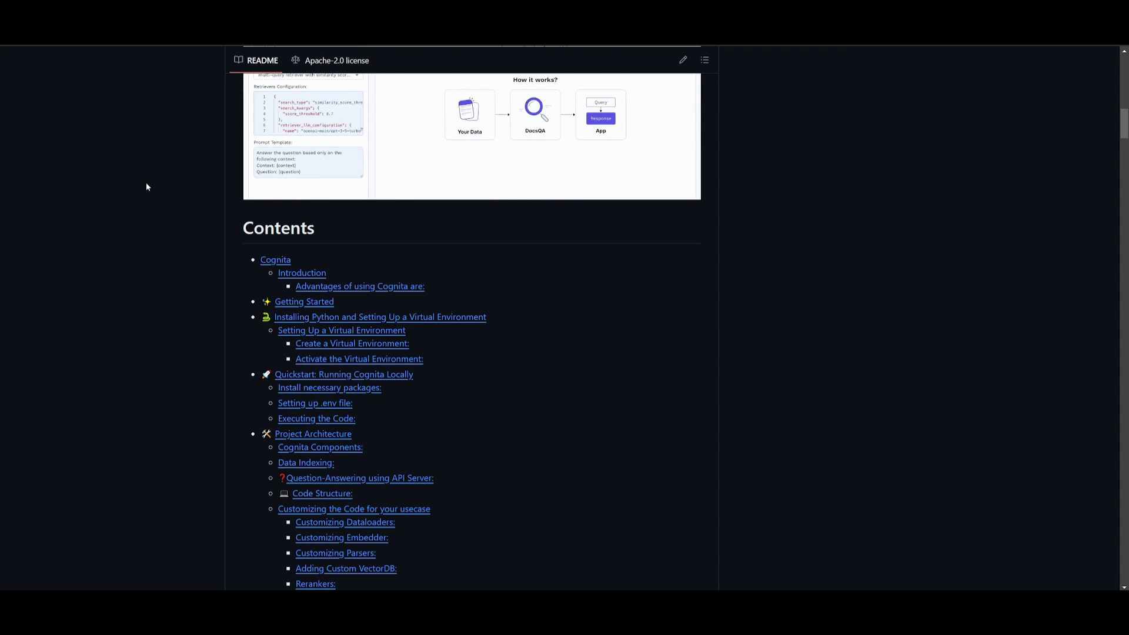
scroll(146, 189, down, 6)
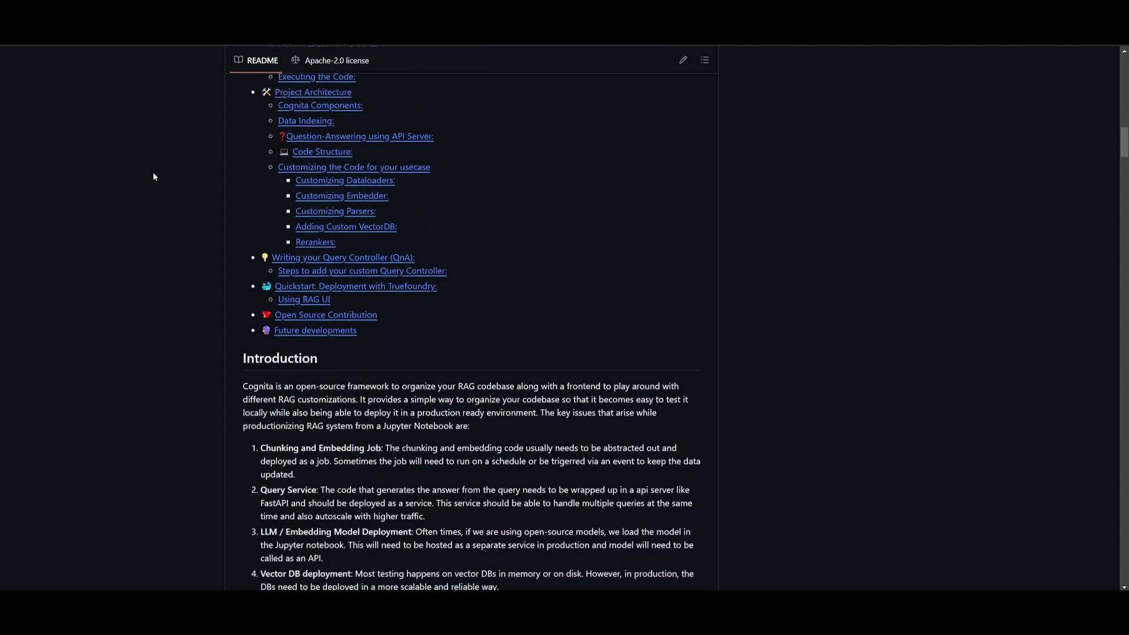
scroll(153, 176, down, 4)
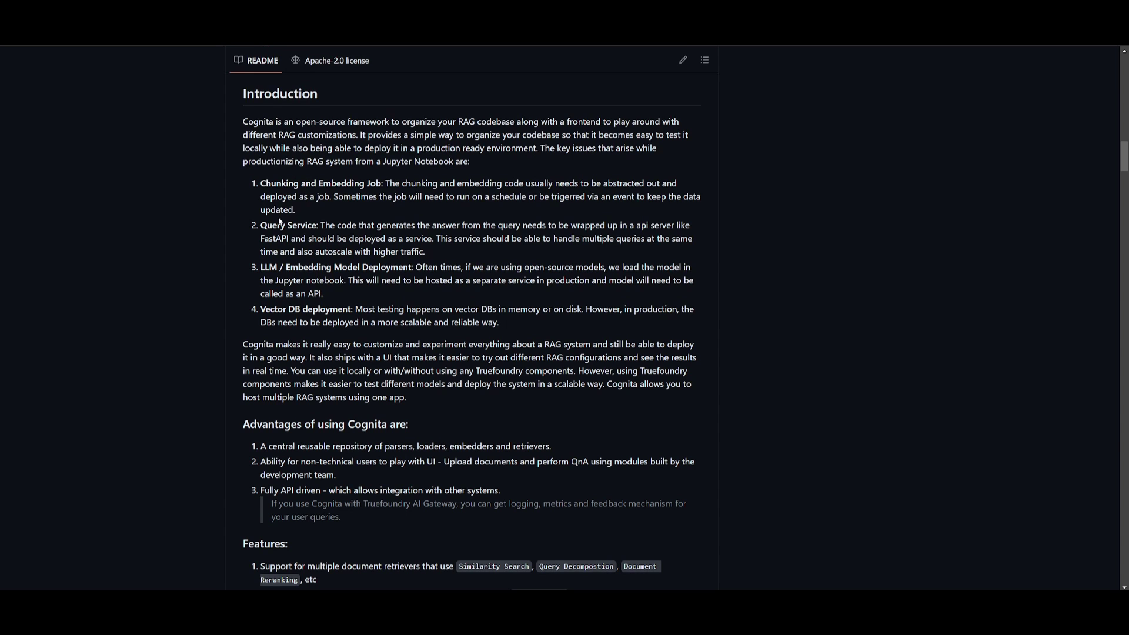
key(ctrl+plus)
key(ctrl+plus)
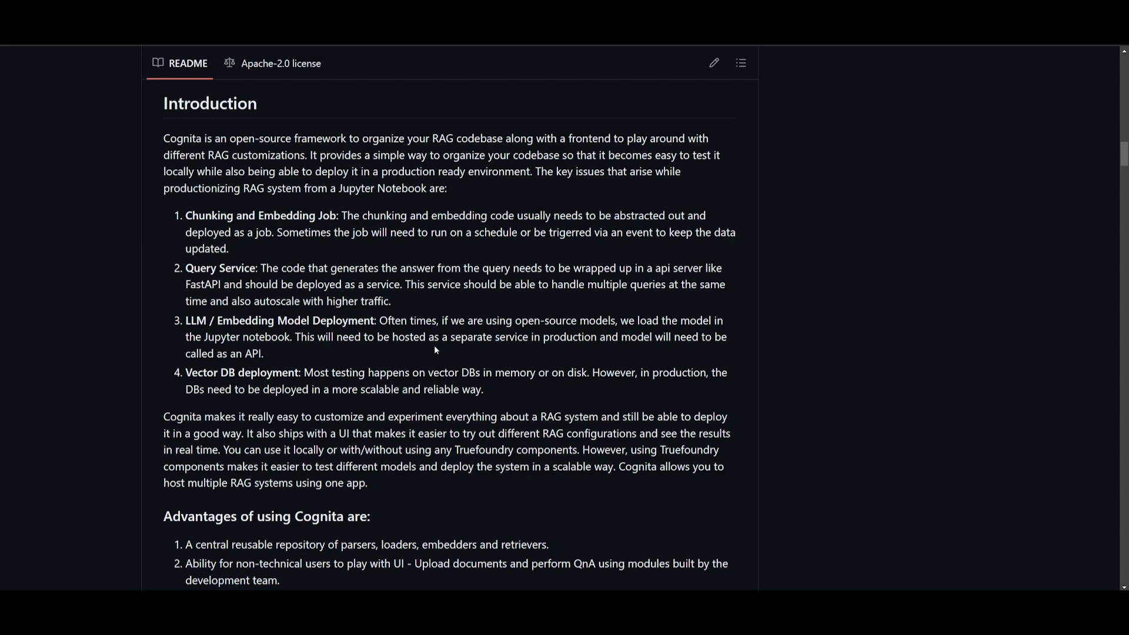
scroll(436, 357, down, 1)
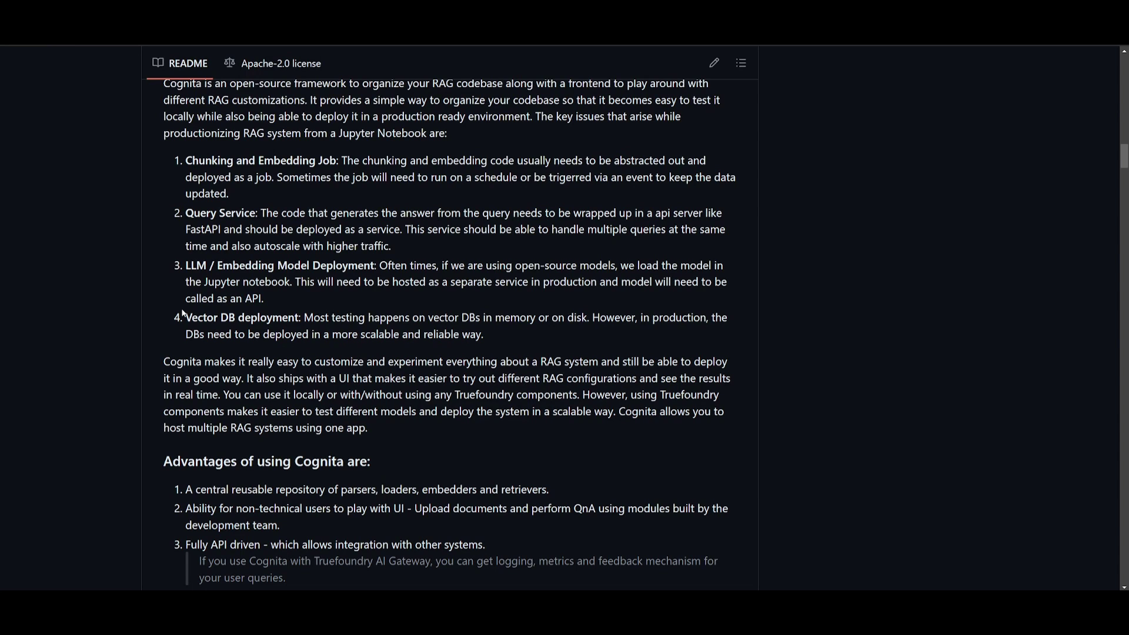
scroll(184, 314, down, 1)
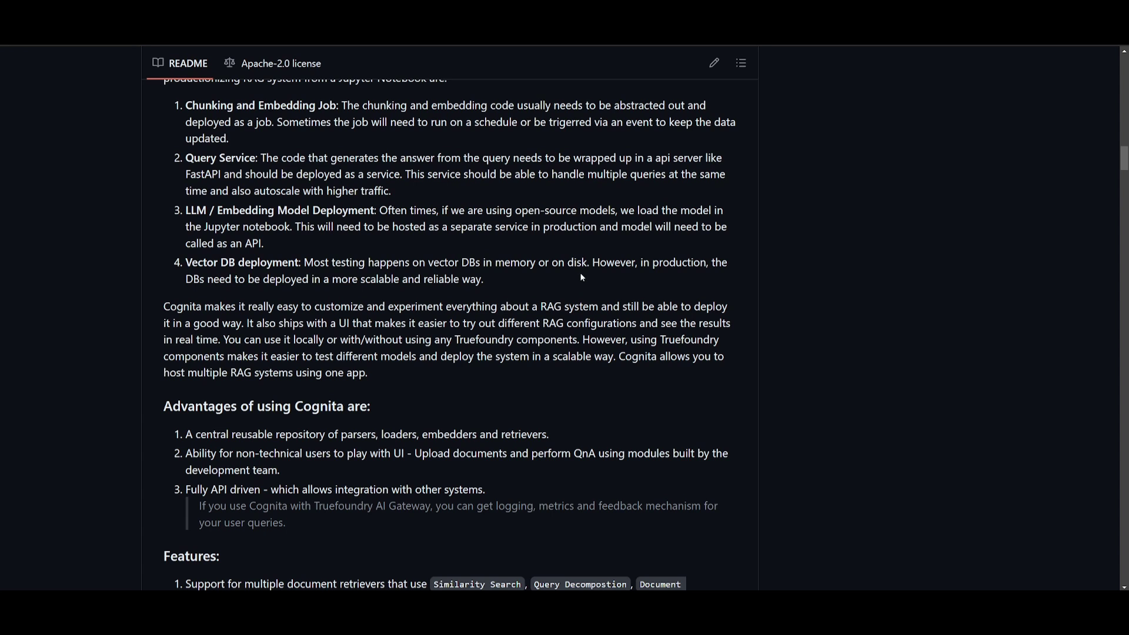
scroll(580, 278, down, 1)
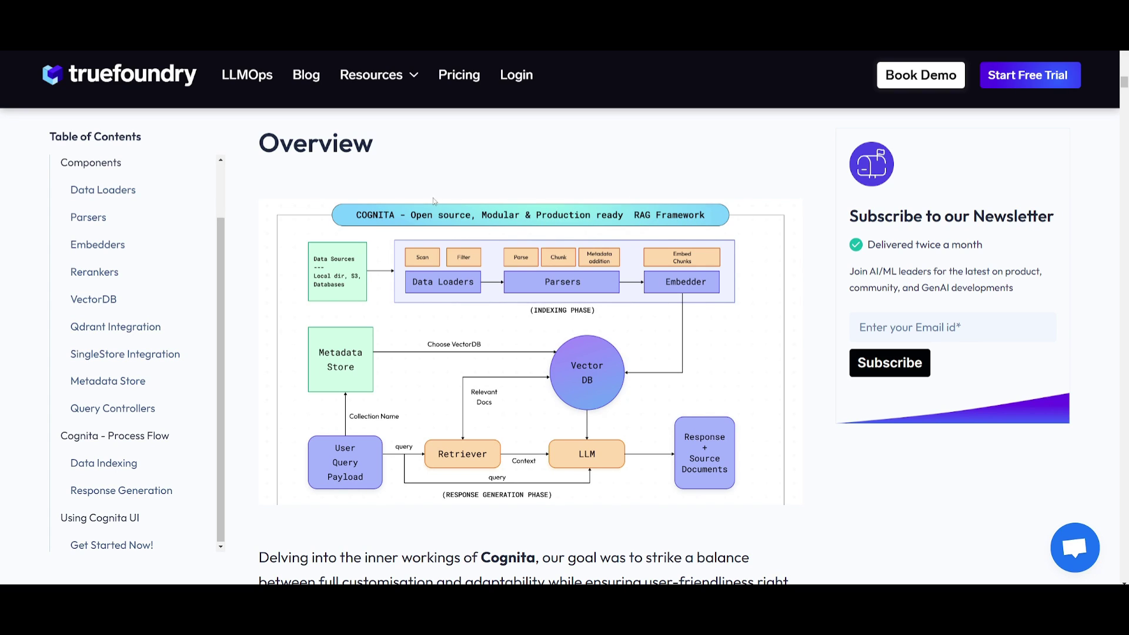
Study the blog post's Overview diagram and component sections, including Parsers, Embedders, VectorDB, Metadata Store and Query Controllers
scroll(330, 286, down, 5)
right_click(276, 329)
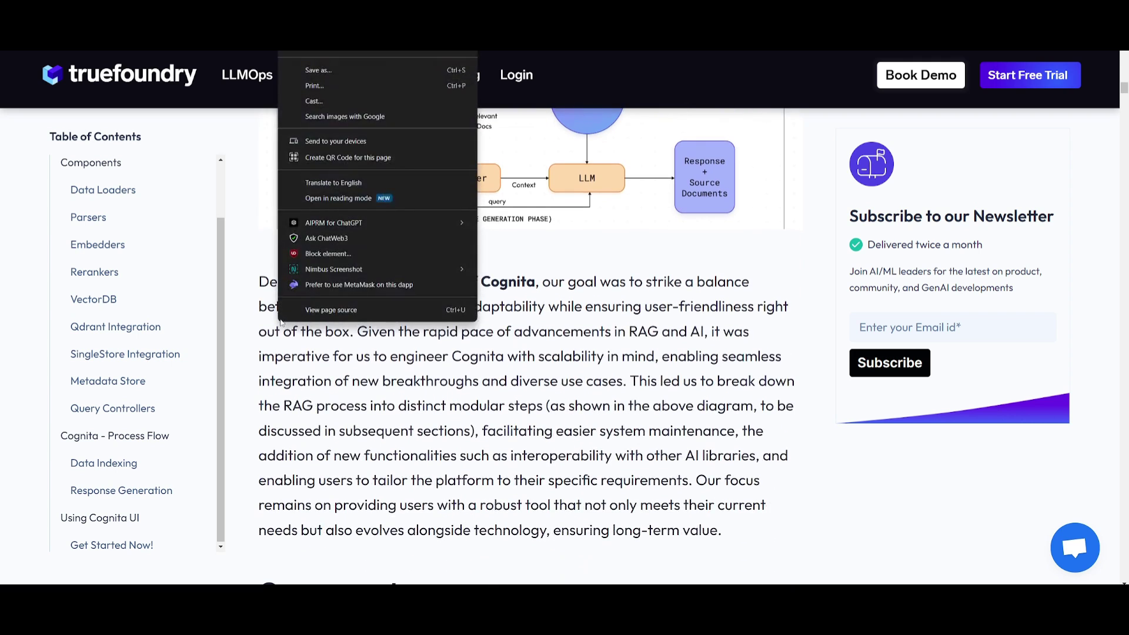
click(305, 383)
scroll(321, 386, down, 5)
scroll(322, 386, down, 3)
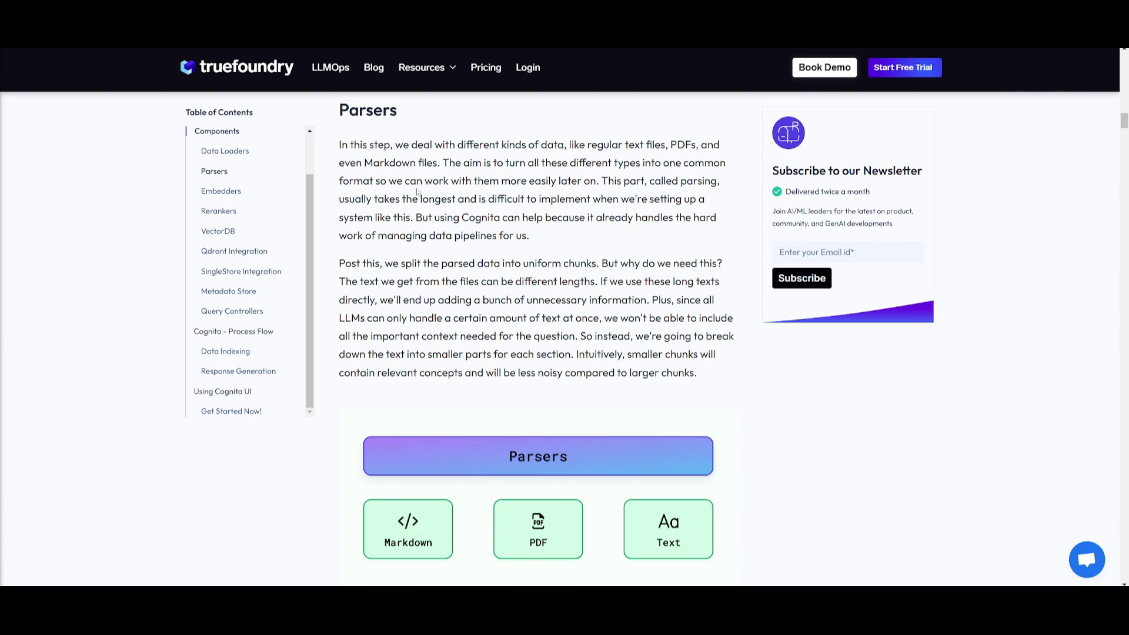
scroll(419, 193, down, 2)
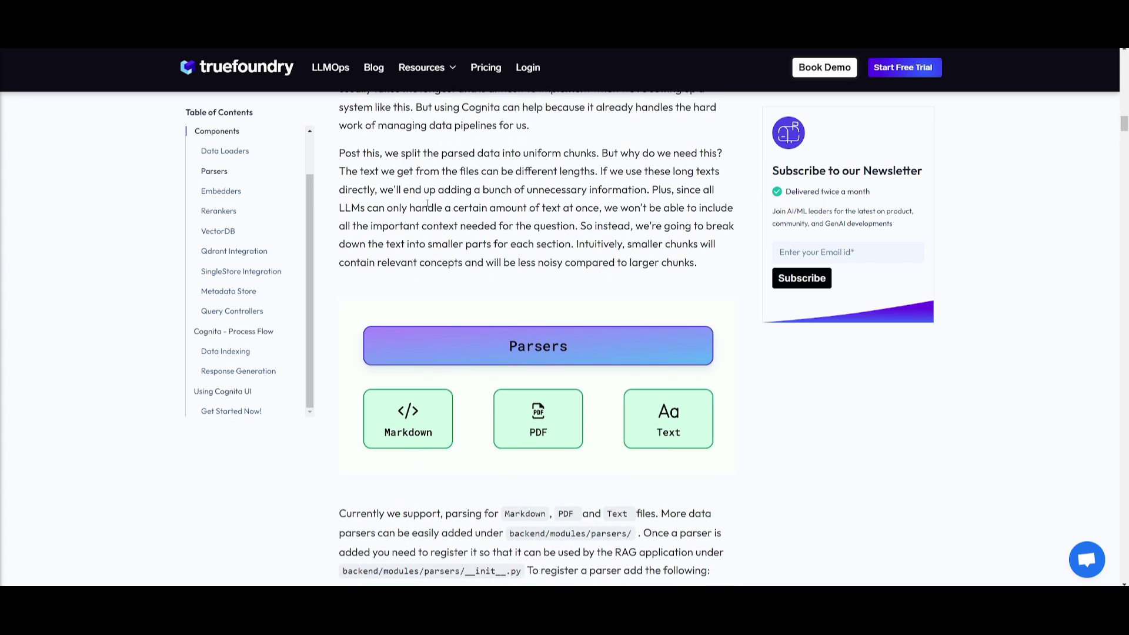
scroll(427, 203, down, 1)
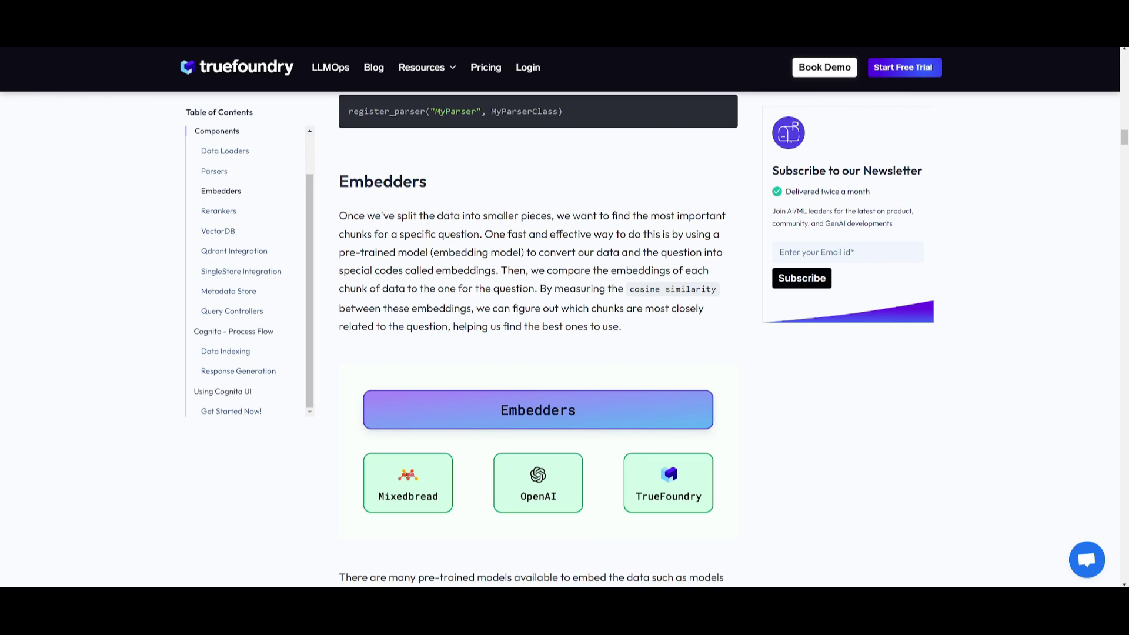
scroll(484, 284, down, 3)
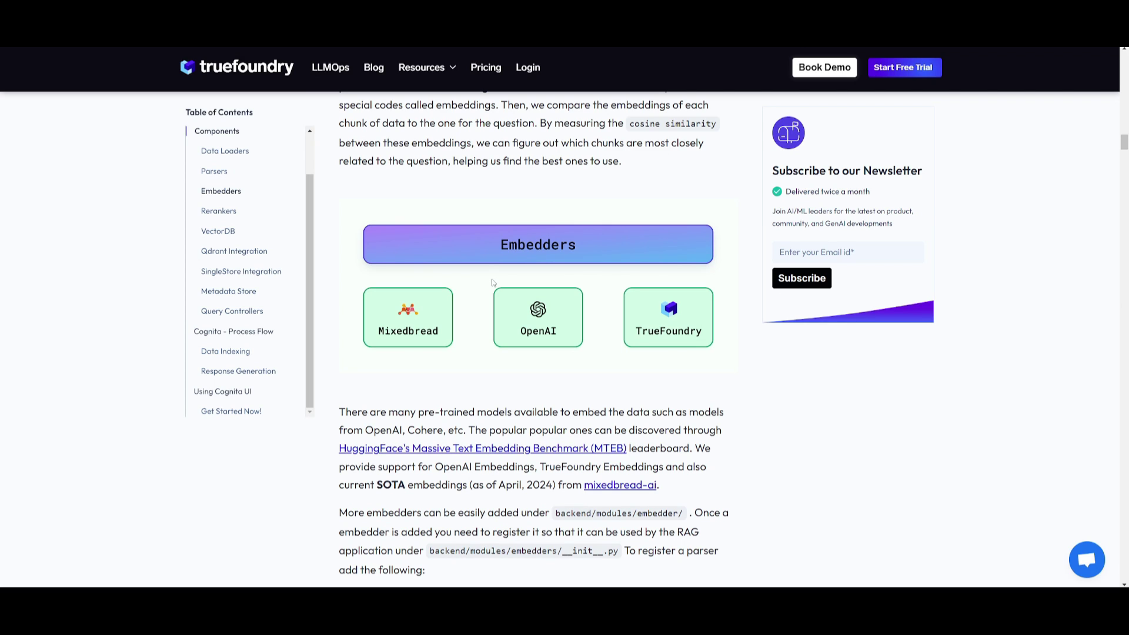
scroll(494, 284, down, 2)
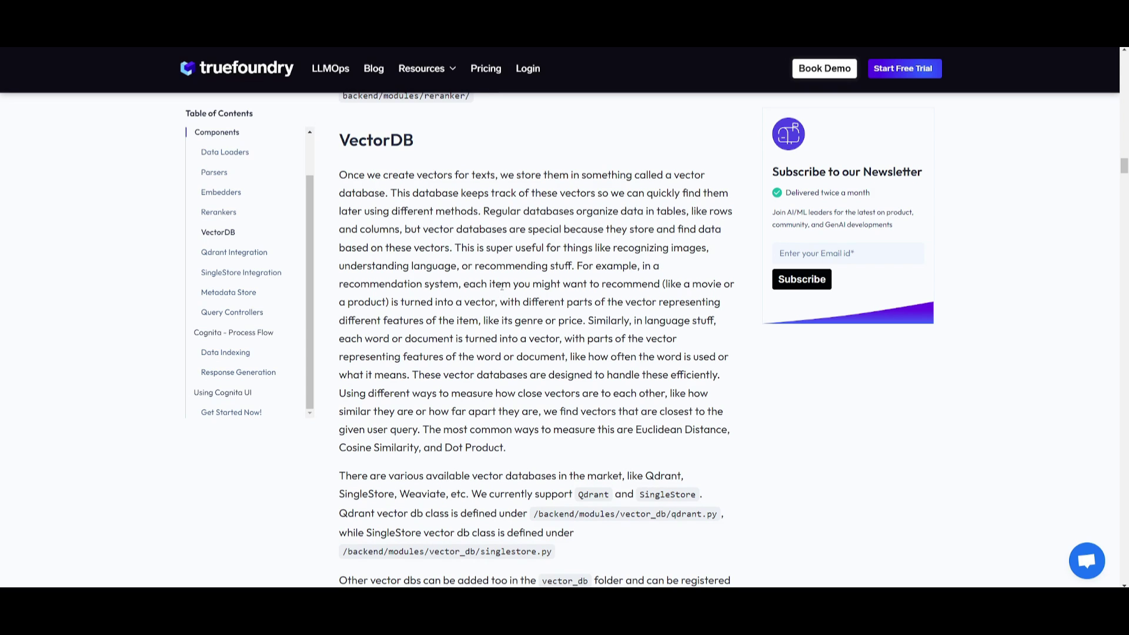
scroll(501, 285, down, 1)
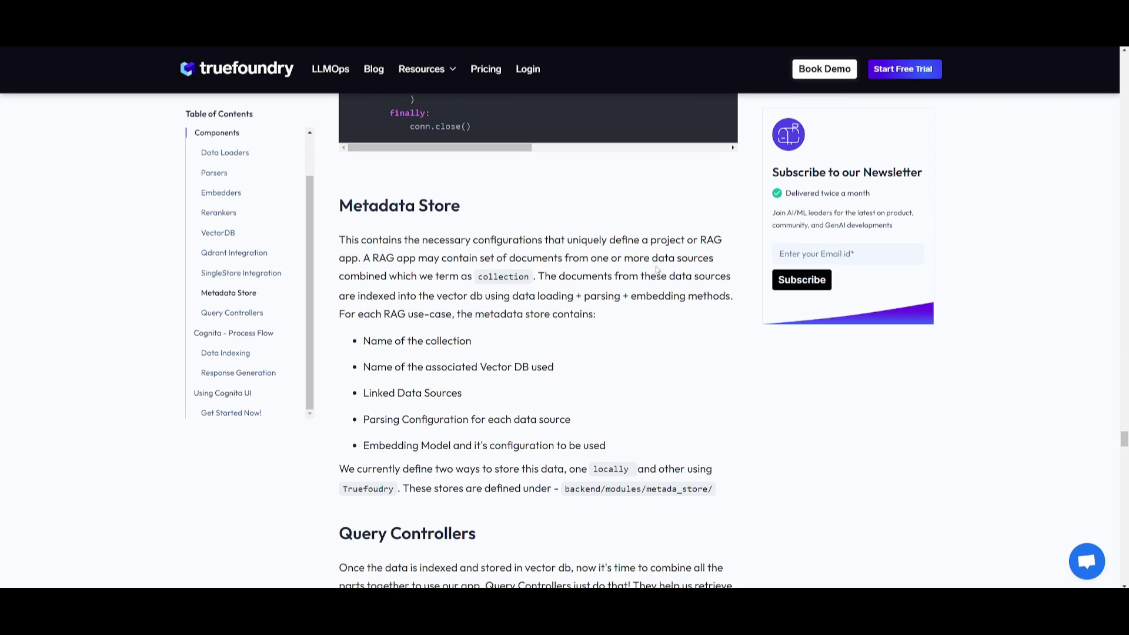
scroll(648, 270, down, 4)
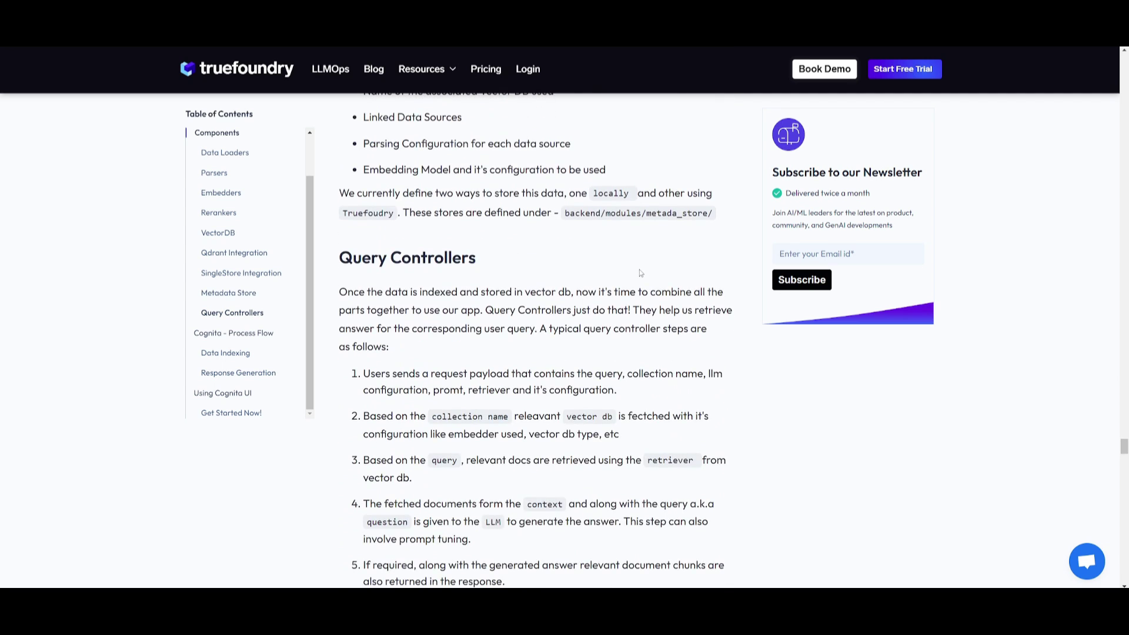
Read the blog post's Query Controllers section and review the SingleStore Integration, Qdrant Integration and Embedders sections, including their code samples
scroll(641, 271, down, 6)
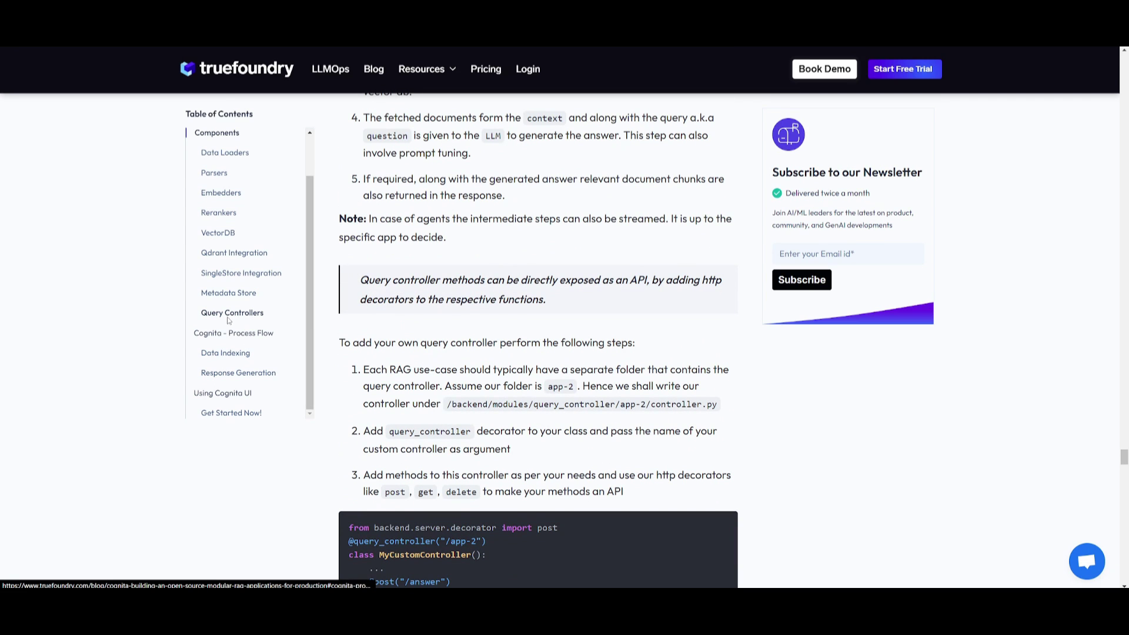
scroll(502, 334, up, 5)
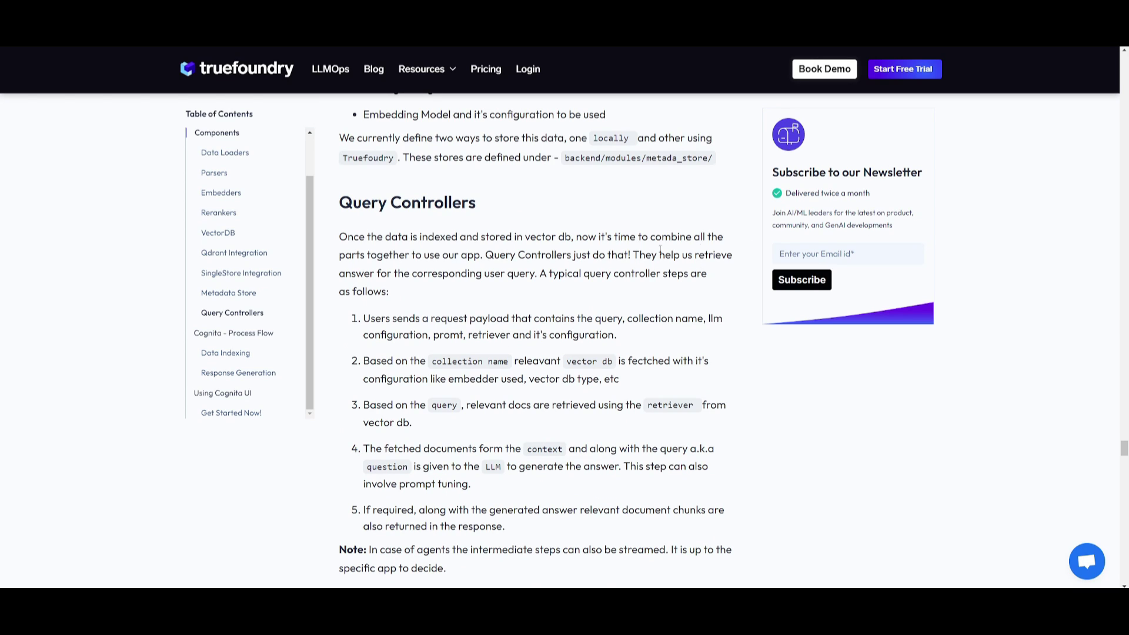
drag(431, 234, 538, 236)
click(571, 237)
scroll(433, 294, up, 15)
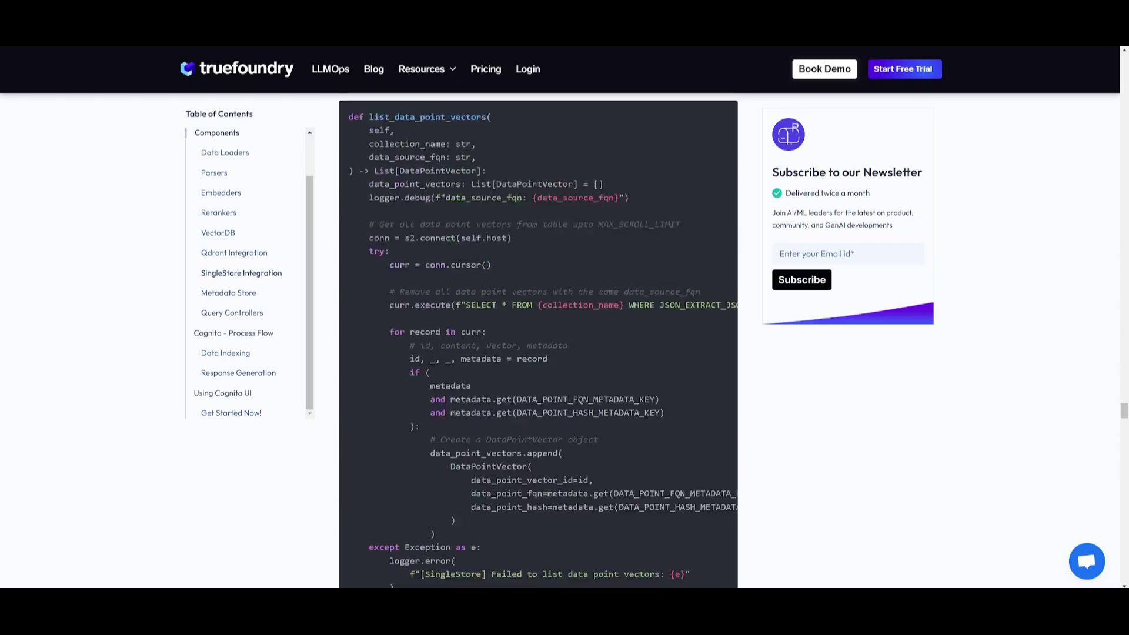
scroll(541, 403, up, 20)
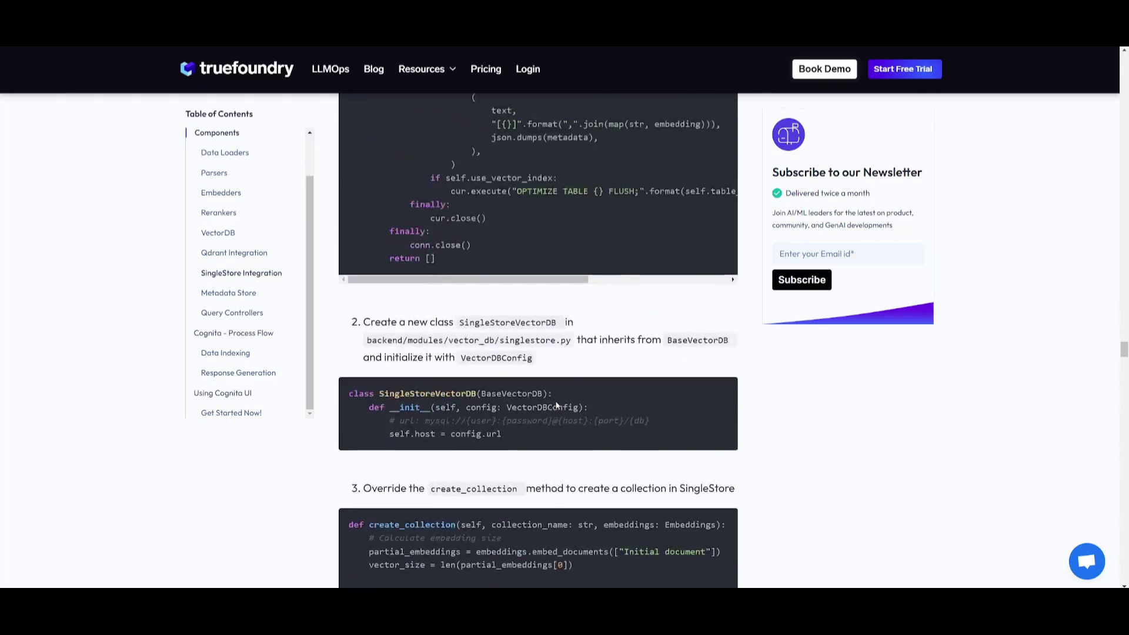
scroll(555, 405, up, 15)
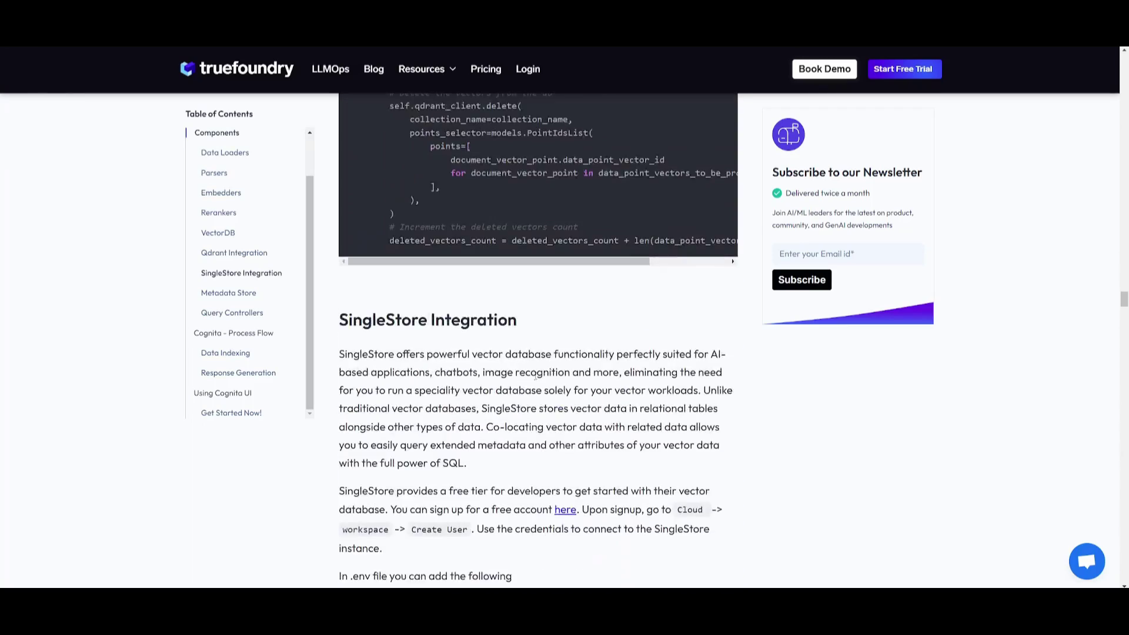
scroll(518, 376, up, 20)
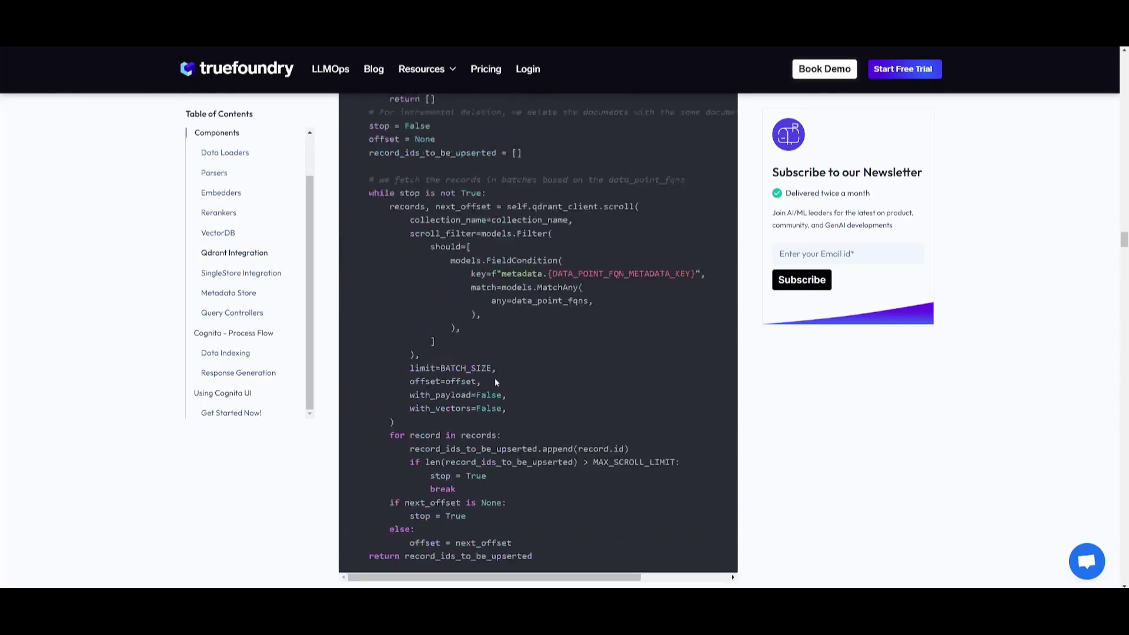
scroll(501, 377, up, 20)
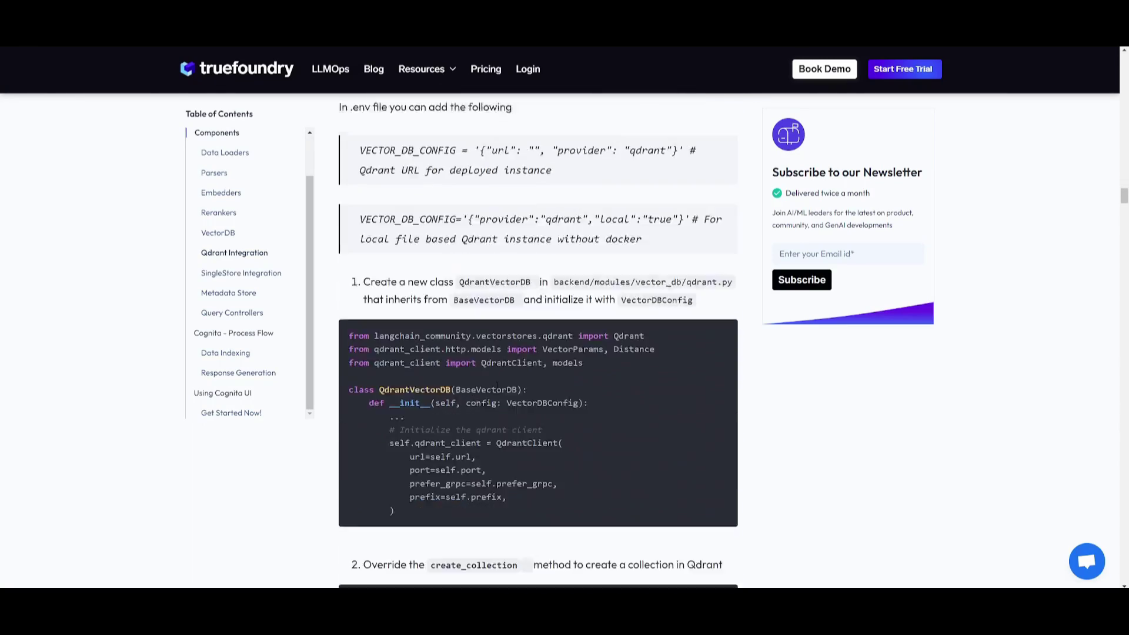
scroll(499, 386, up, 20)
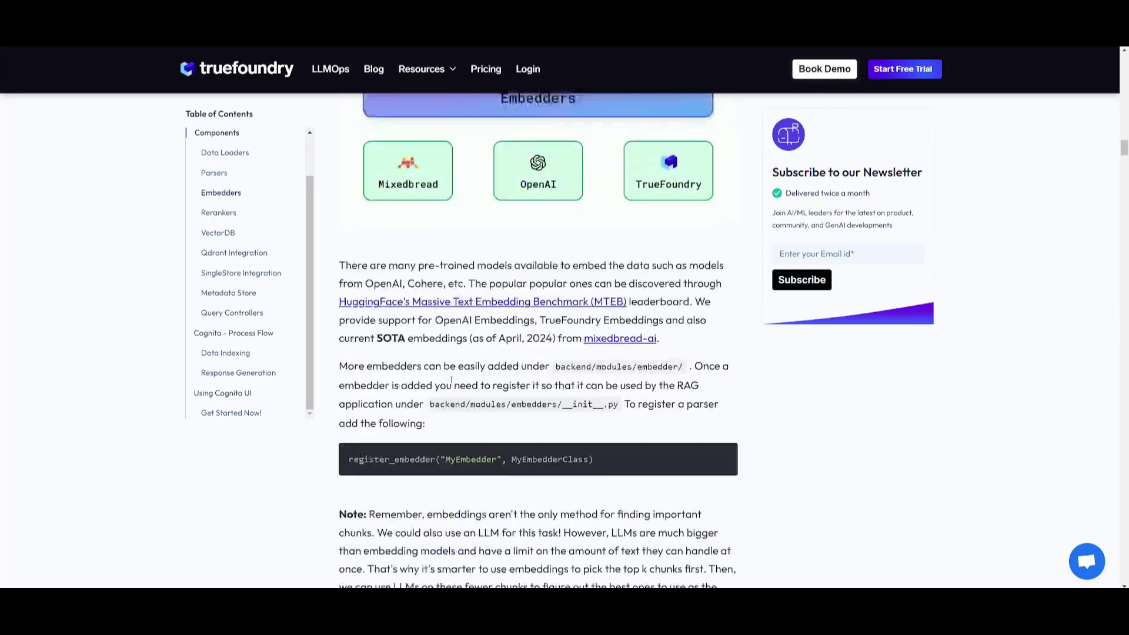
scroll(445, 388, up, 2)
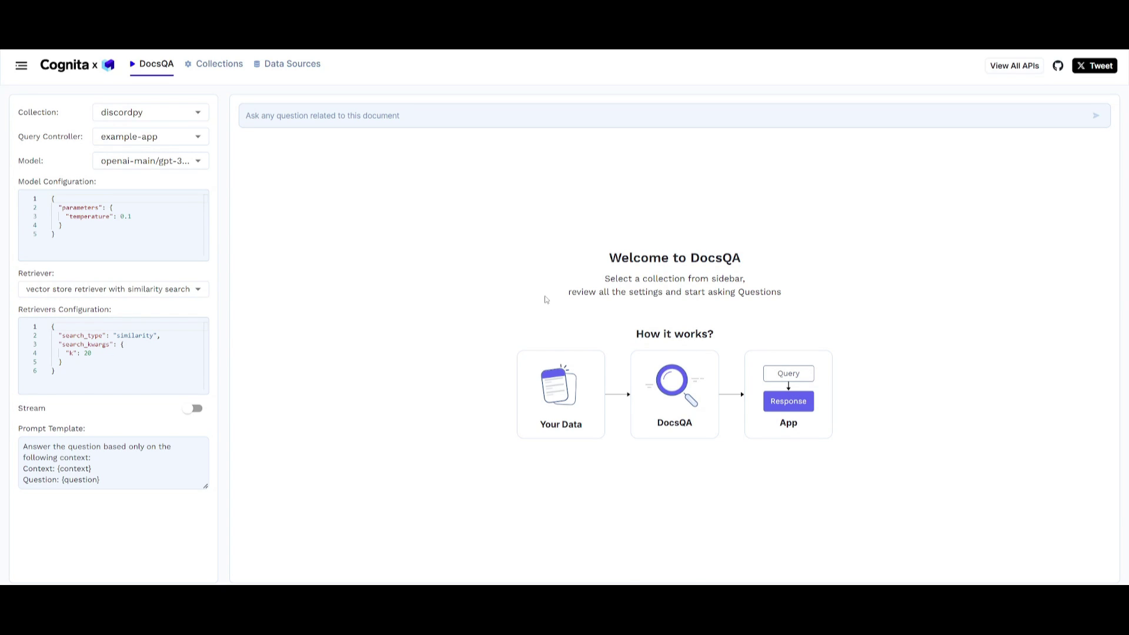
Inspect the data sources of the discordpy and local collections in the Cognita demo and look at the form for creating a data source
click(219, 63)
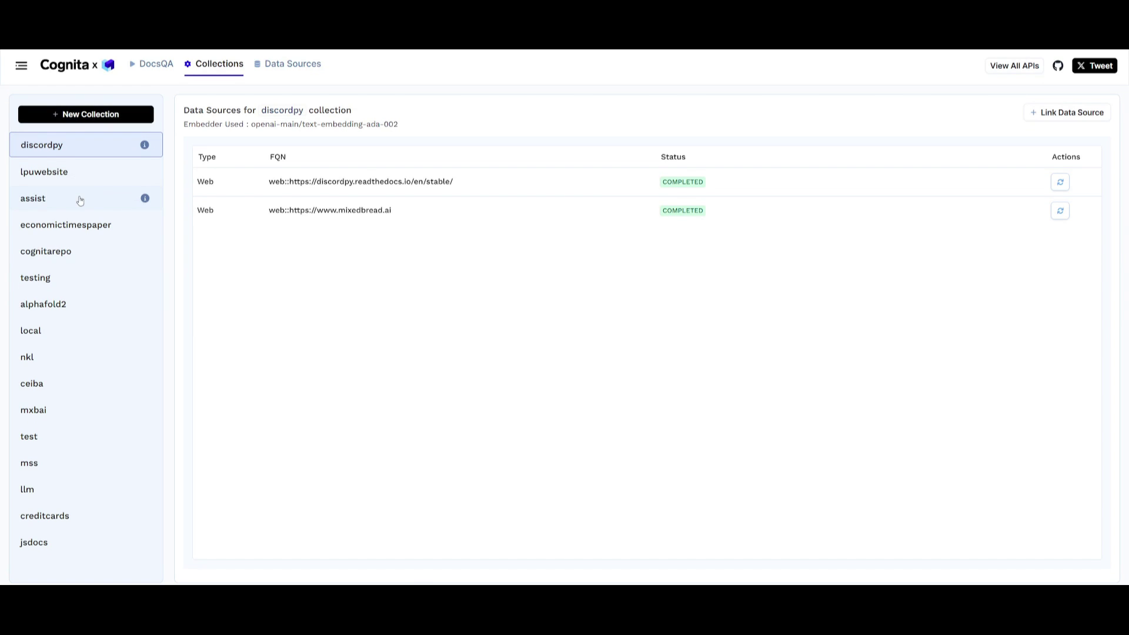
click(56, 328)
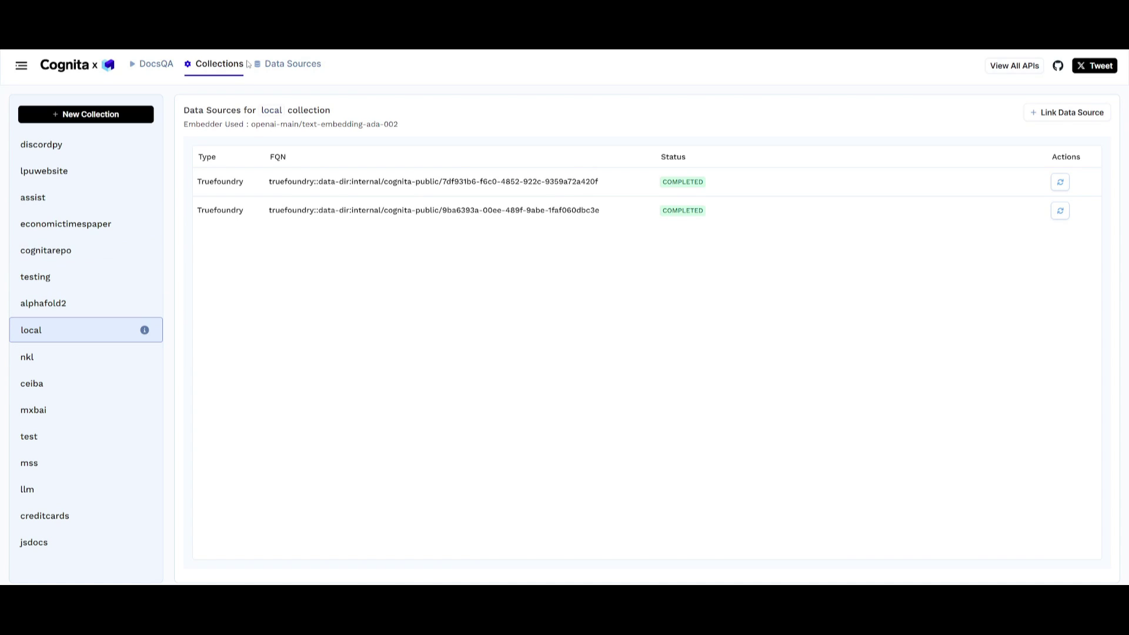
click(273, 65)
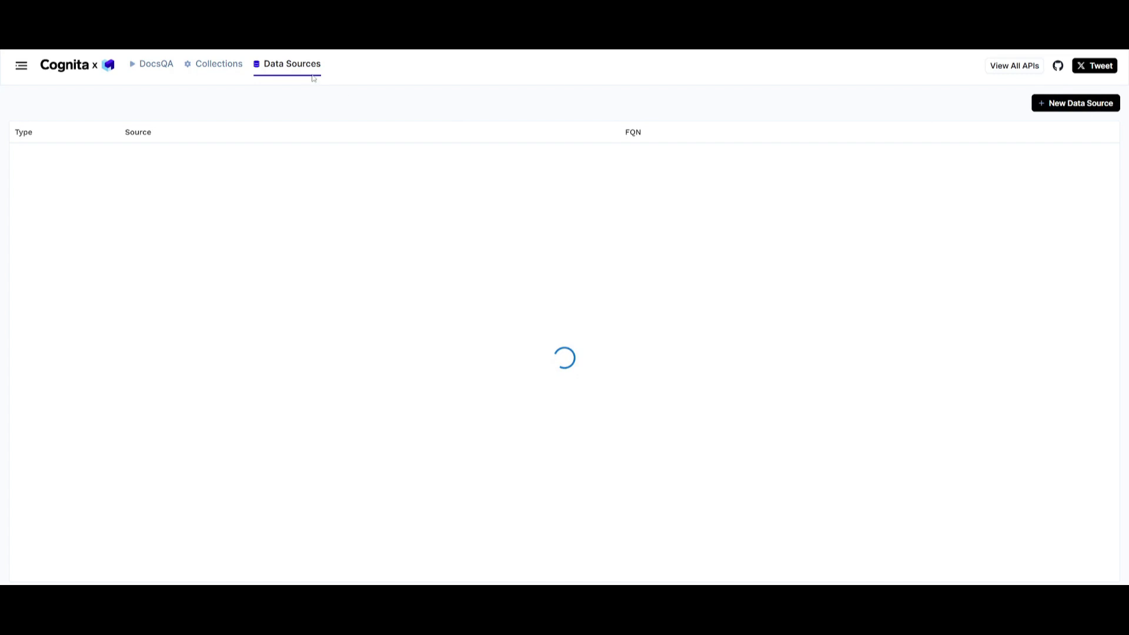
click(1054, 108)
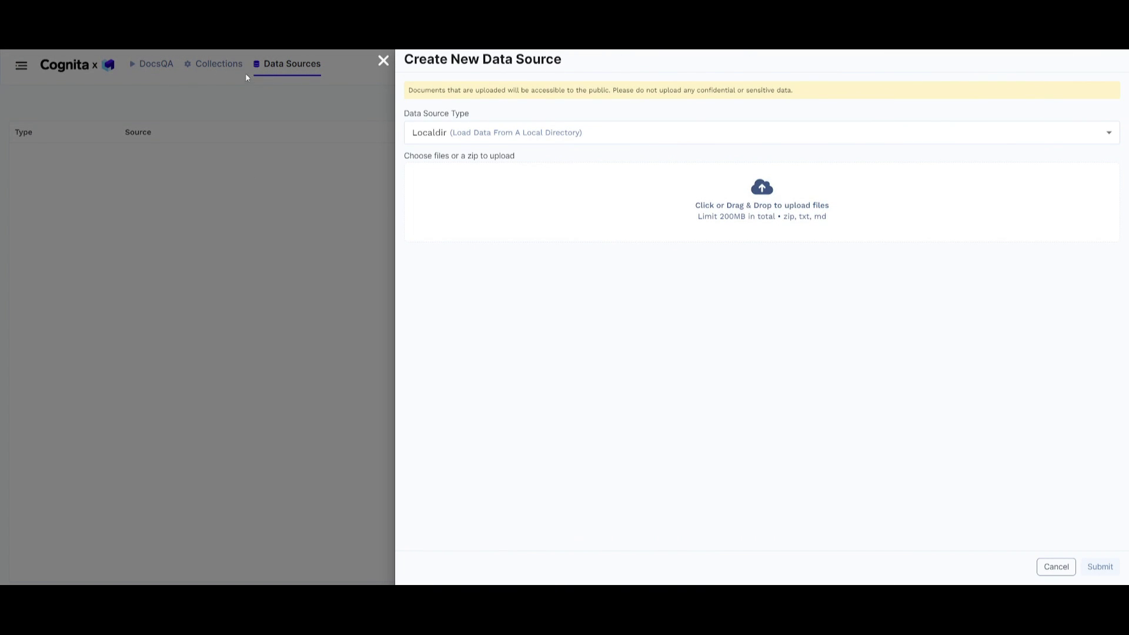
click(383, 60)
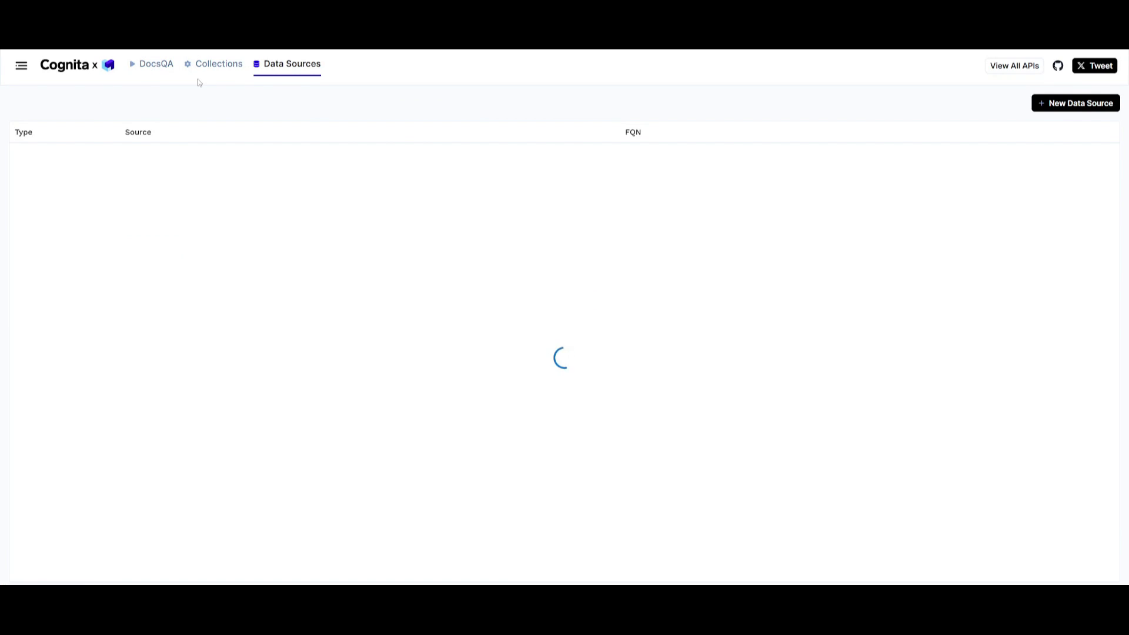
Examine the retriever and model choices offered in DocsQA for the discordpy collection without changing them
click(165, 70)
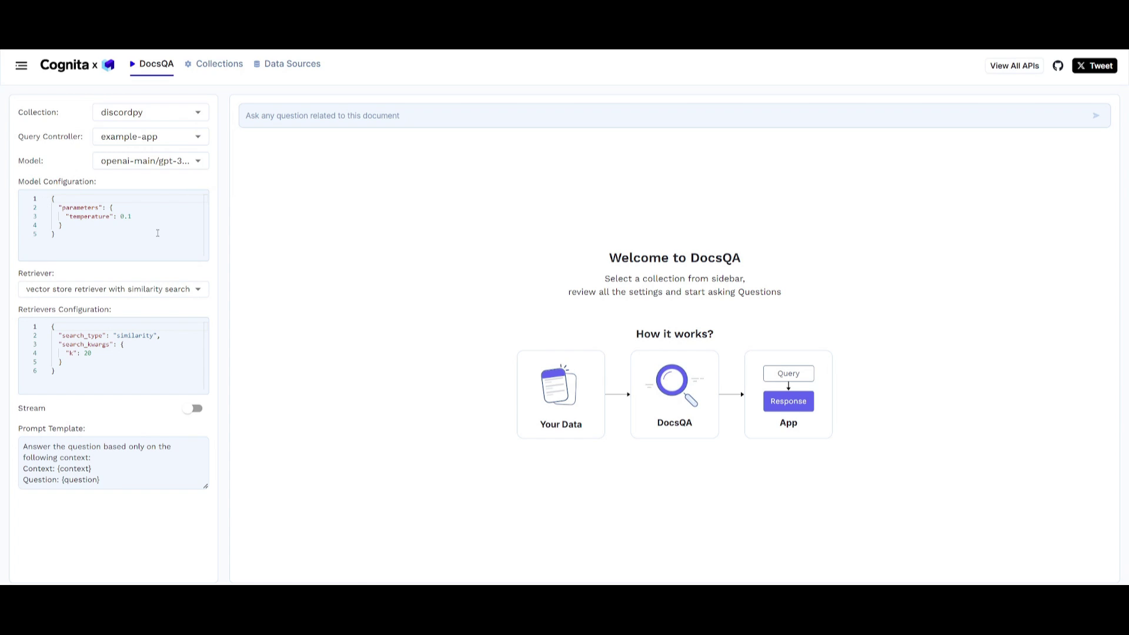
click(44, 293)
right_click(44, 293)
key(Escape)
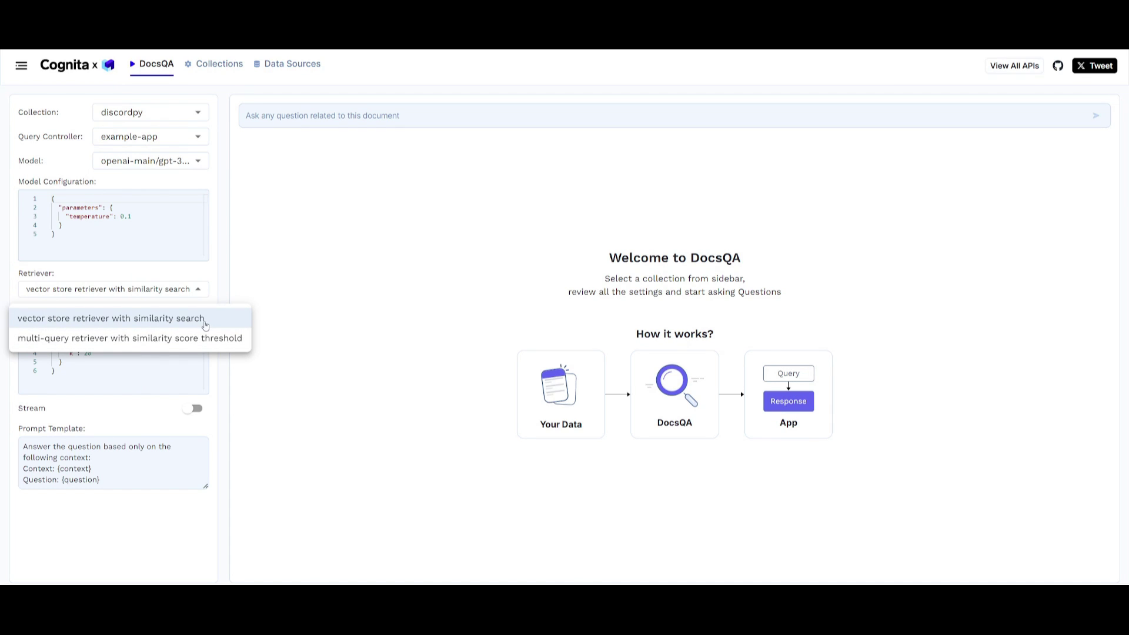
click(321, 294)
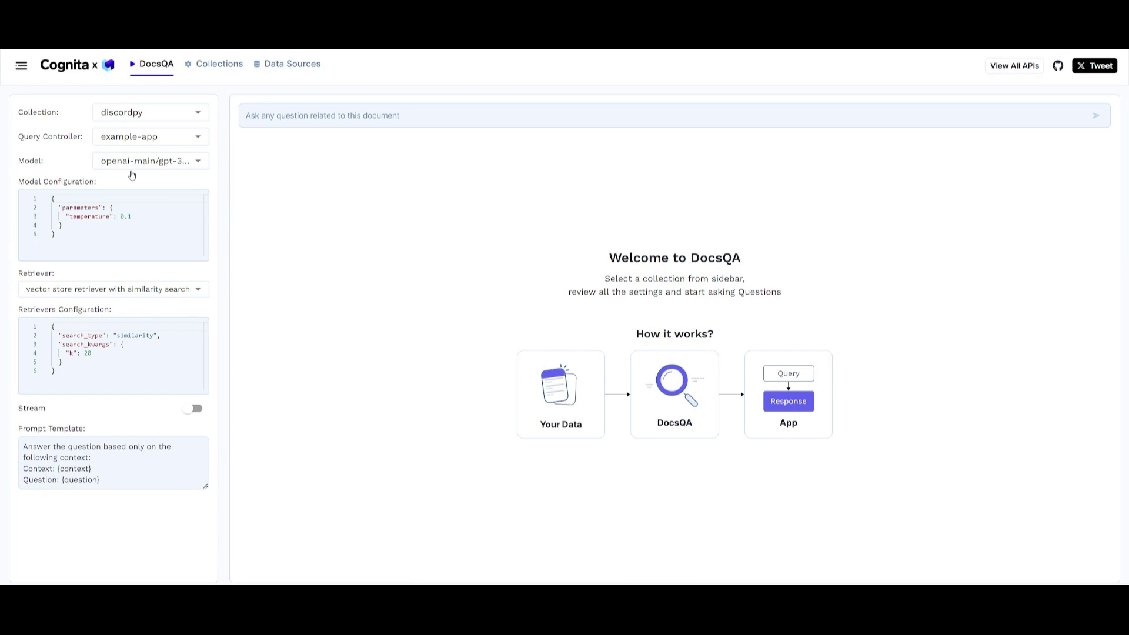
click(131, 172)
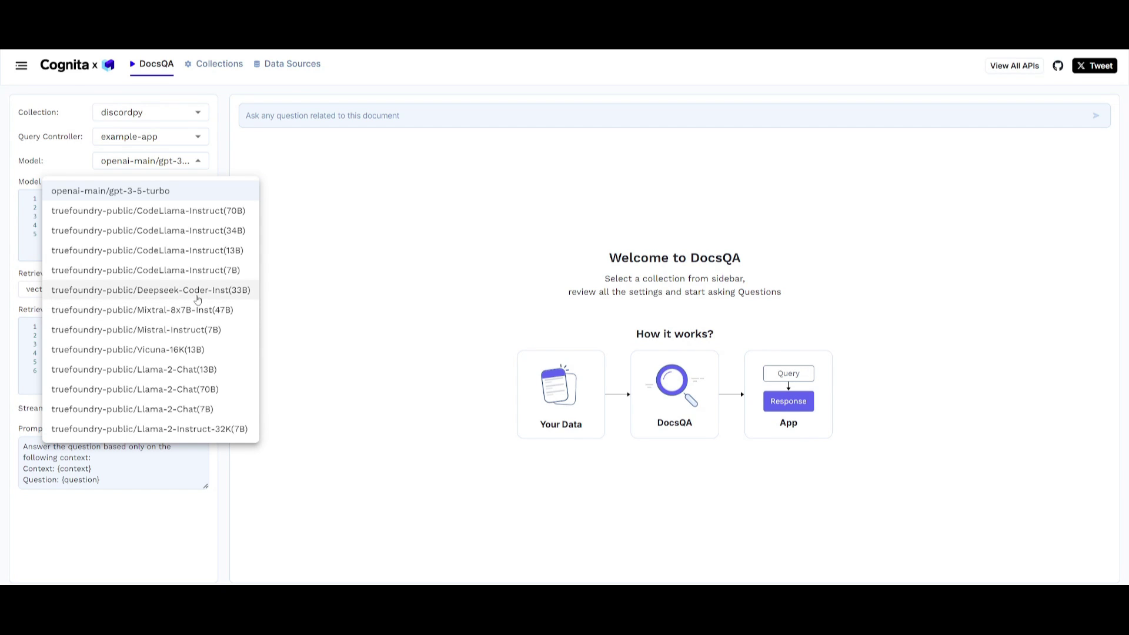
click(379, 294)
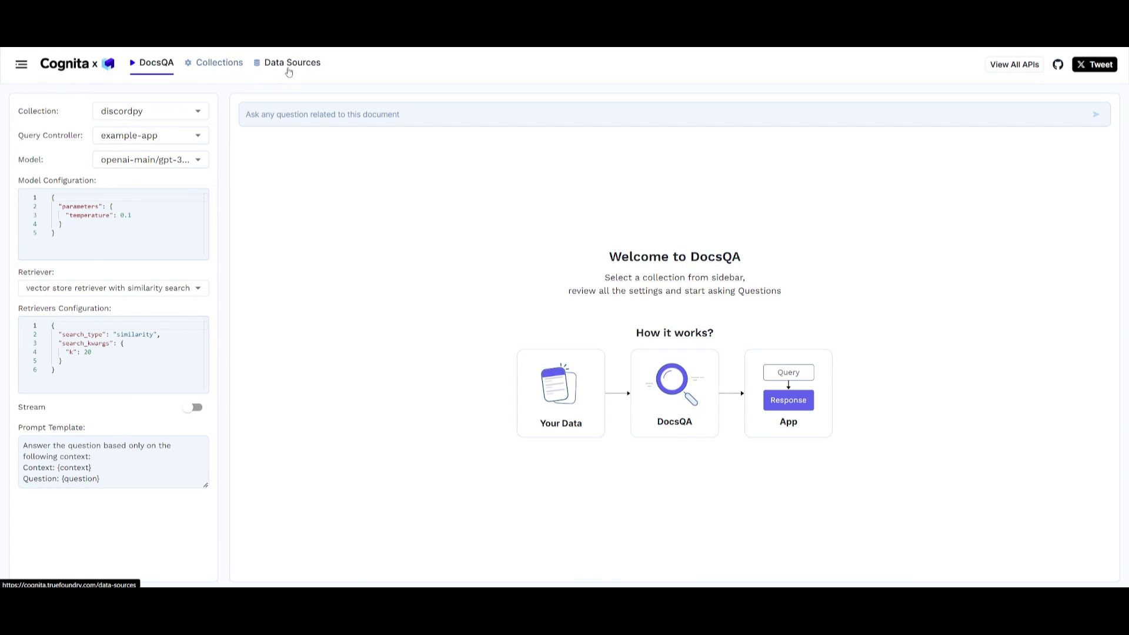
click(289, 70)
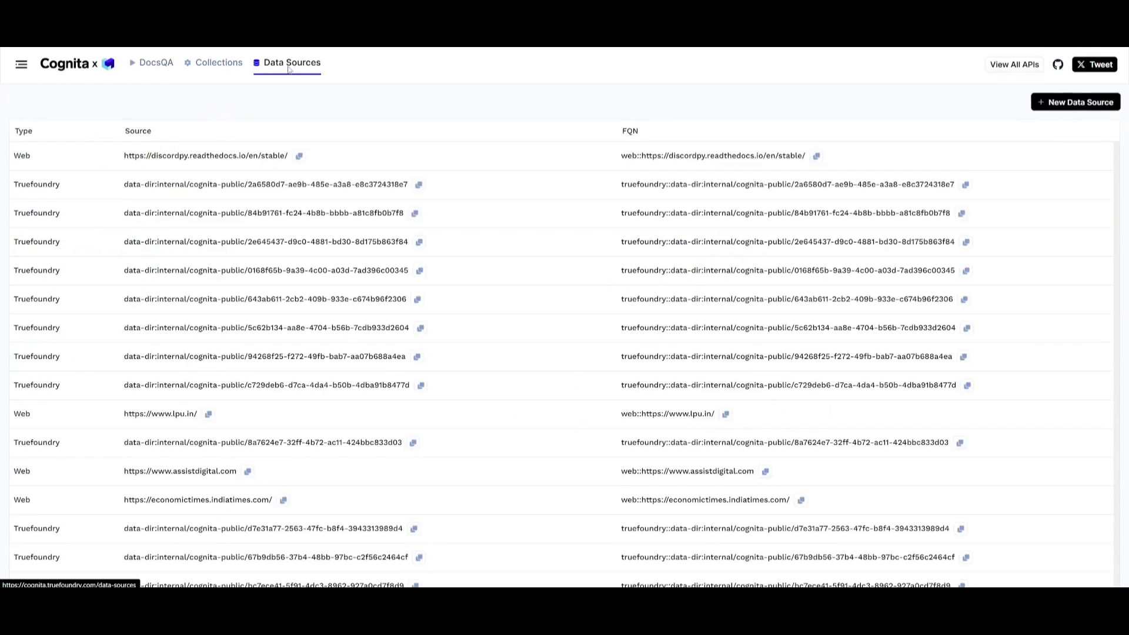
click(1085, 103)
click(442, 135)
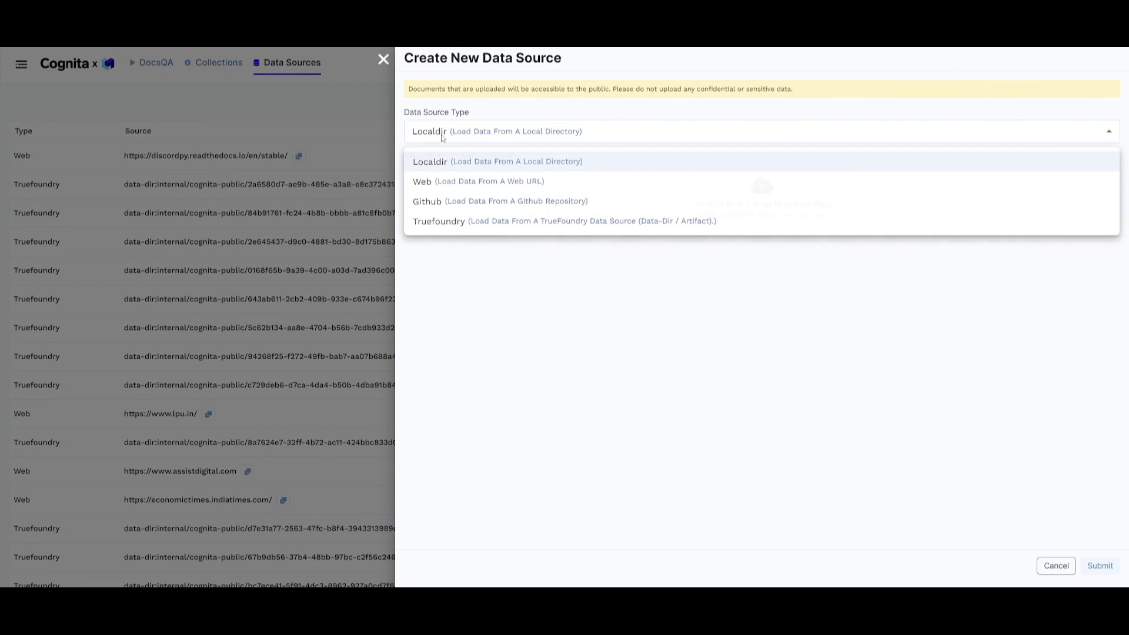
click(429, 184)
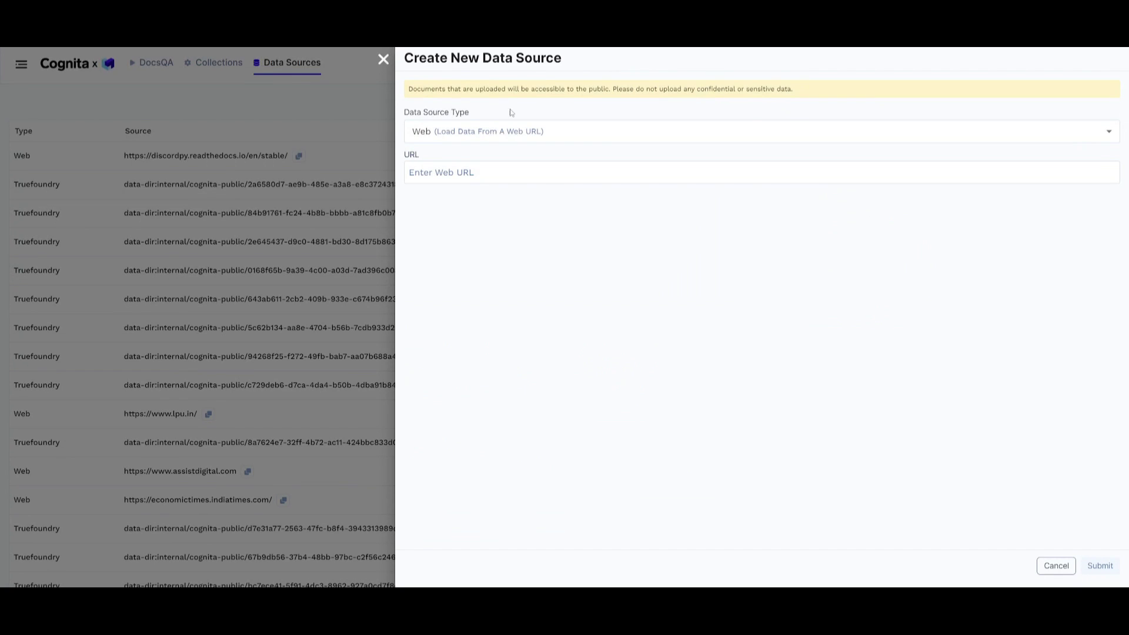
click(464, 172)
text(https://www.youtube.com/@intheworldofai/featured)
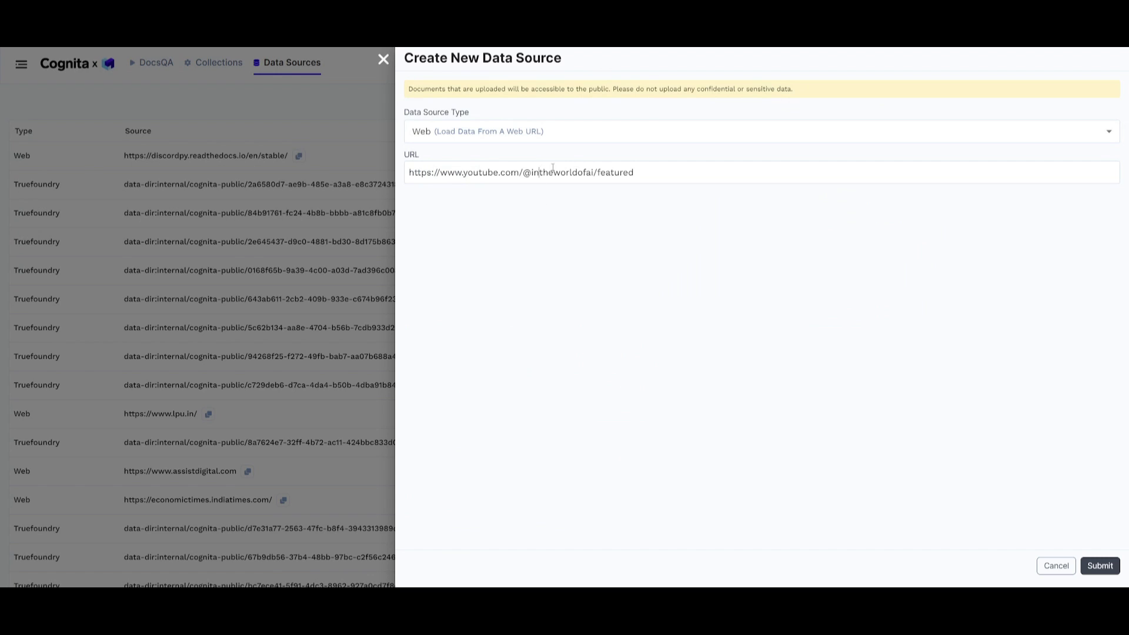
click(1095, 565)
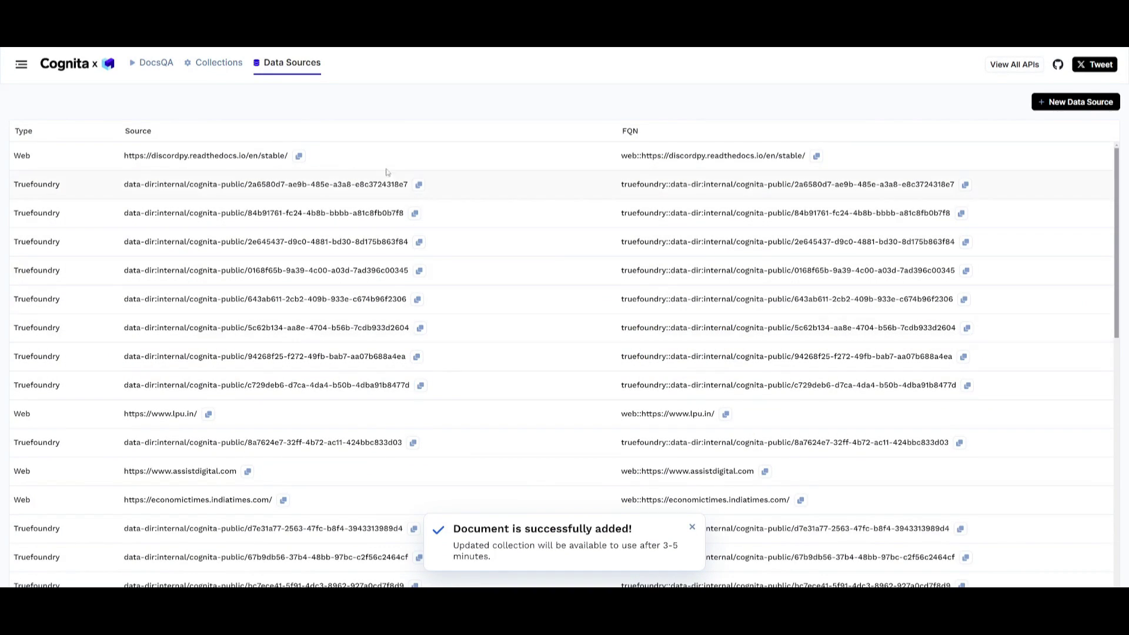
click(217, 64)
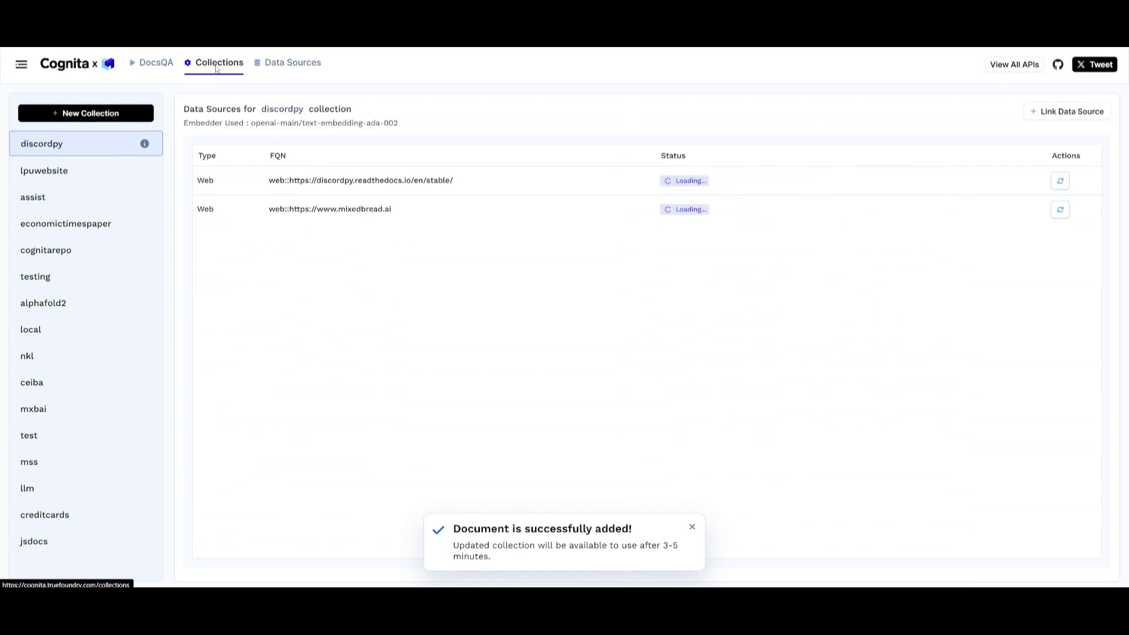
click(131, 111)
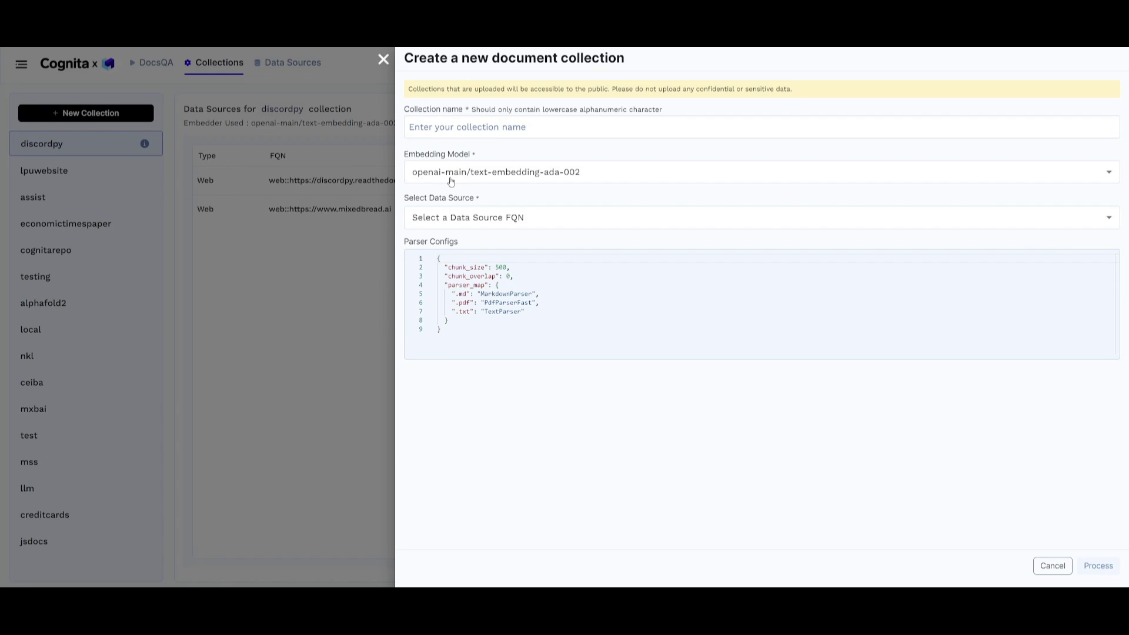
click(452, 122)
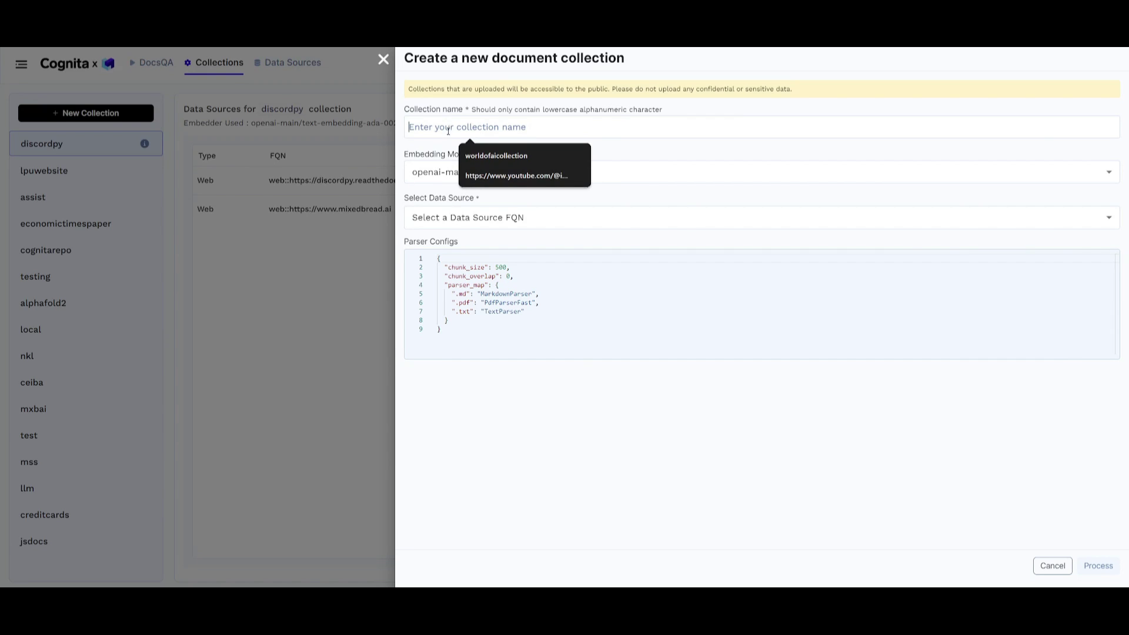
click(506, 156)
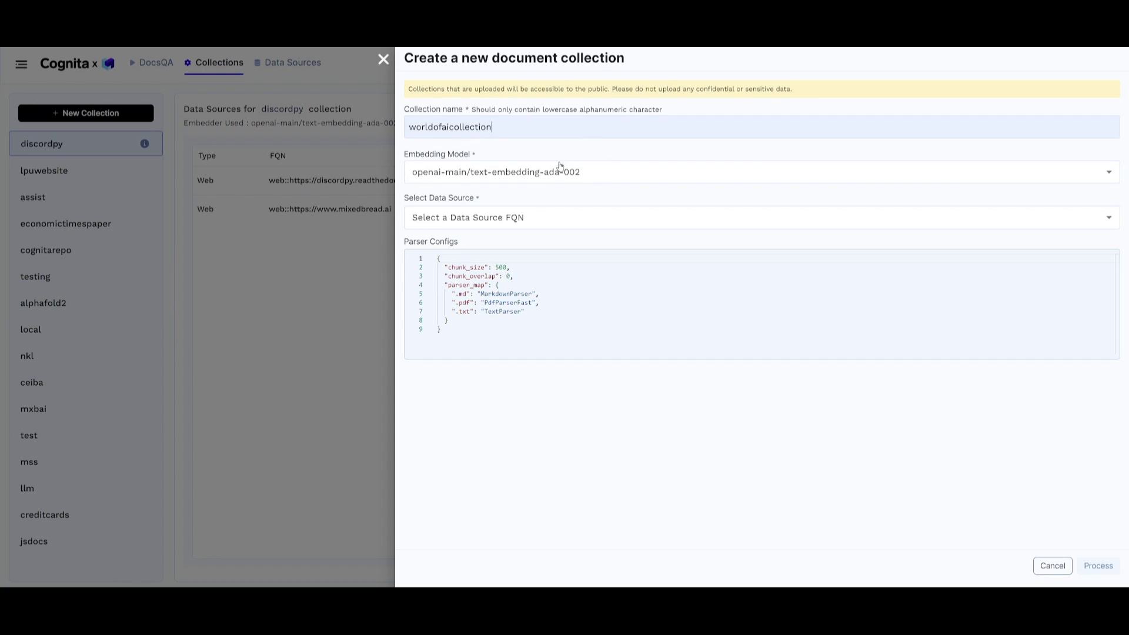
click(468, 227)
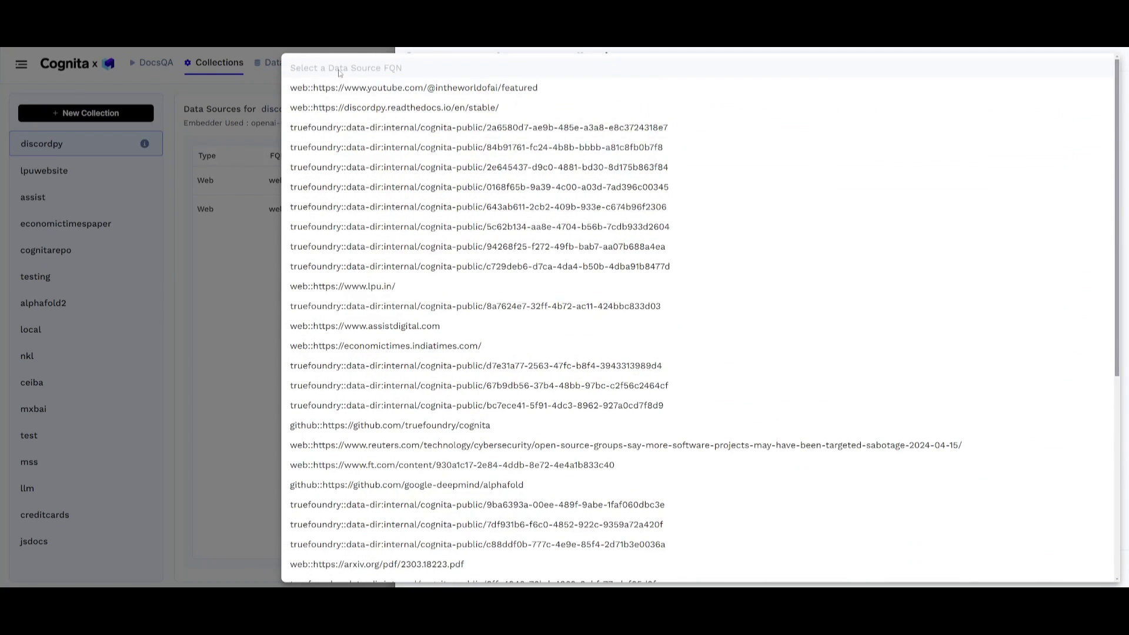
click(364, 88)
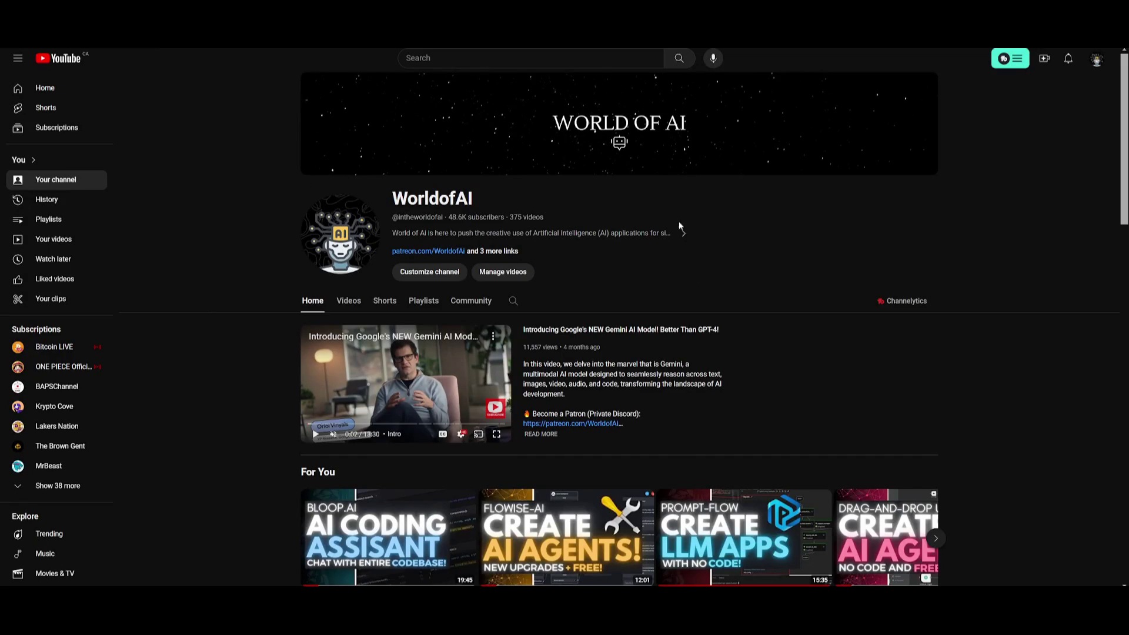
scroll(606, 237, down, 20)
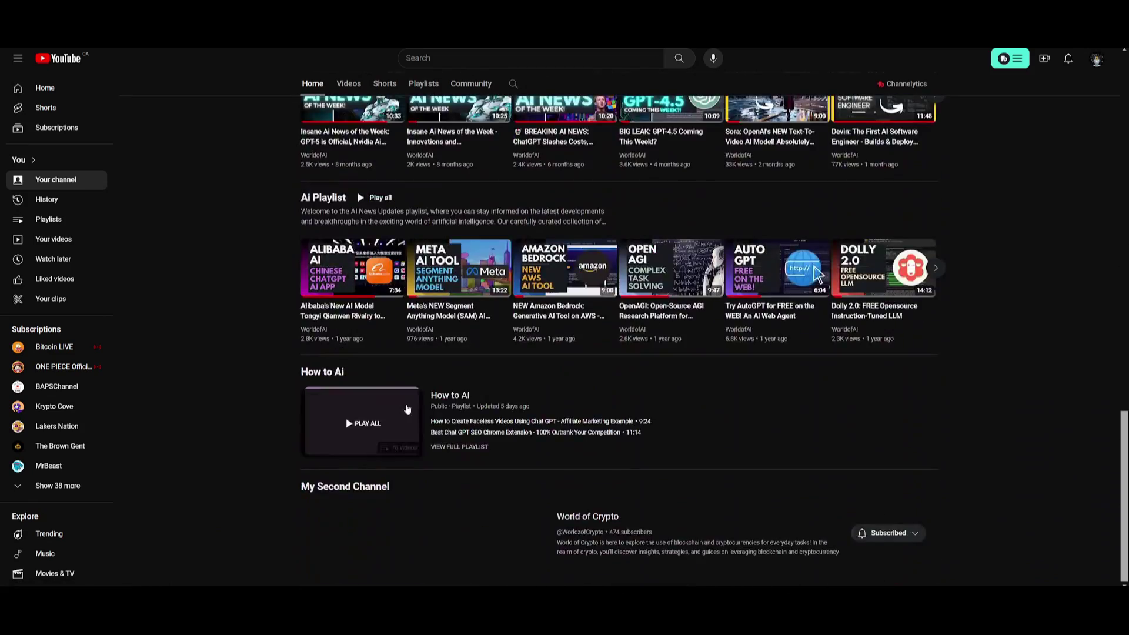
scroll(407, 409, up, 20)
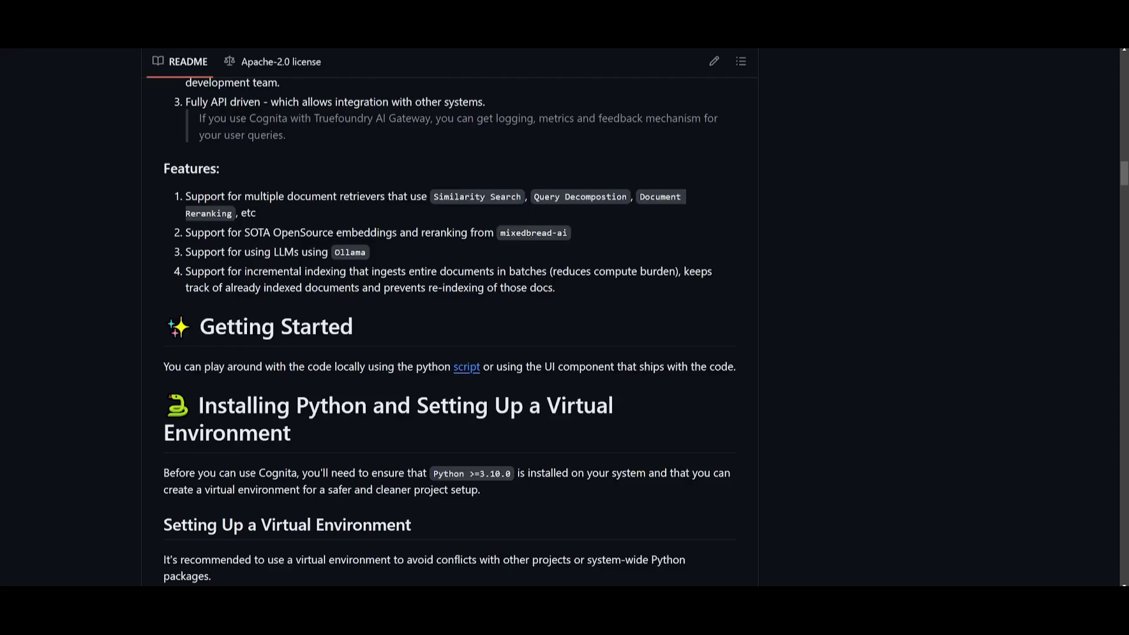
Skim the Cognita README on GitHub from Getting Started through the "Using the RAG UI" walkthrough to Response generation
scroll(520, 284, down, 15)
scroll(520, 285, down, 20)
scroll(515, 285, down, 20)
scroll(551, 323, down, 20)
scroll(534, 334, down, 20)
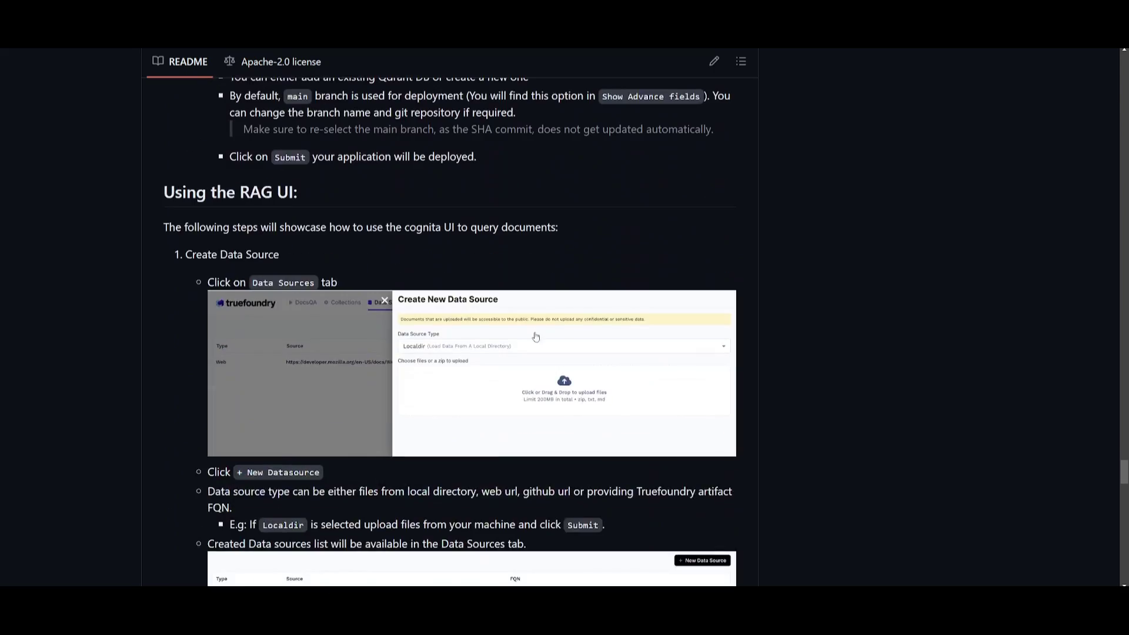
scroll(531, 335, down, 20)
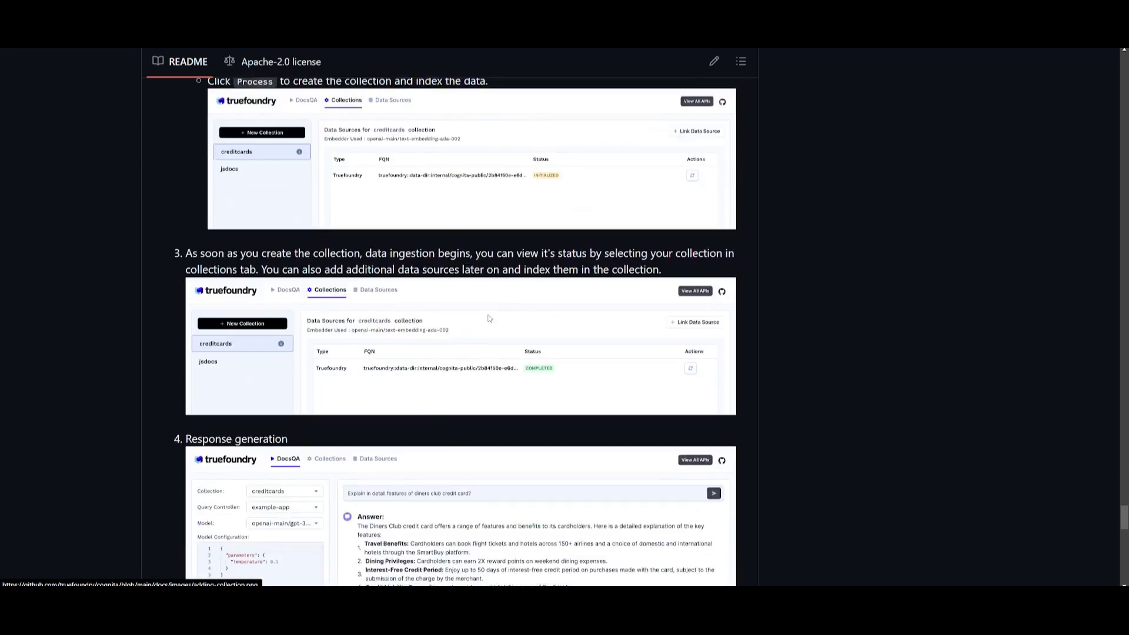
scroll(484, 330, up, 20)
scroll(557, 370, up, 20)
scroll(553, 377, up, 20)
scroll(546, 376, up, 20)
scroll(546, 376, up, 20)
scroll(414, 339, up, 5)
scroll(415, 338, down, 5)
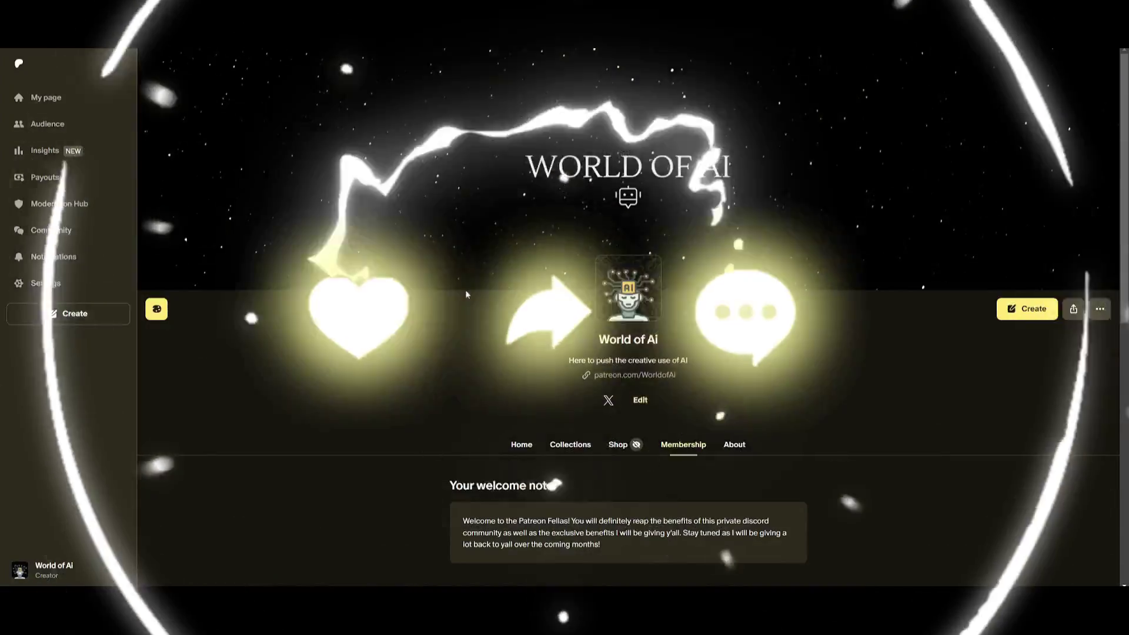
Look over the World of Ai membership tiers on Patreon and the recent posts on the WorldofAi profile on X
scroll(754, 137, down, 5)
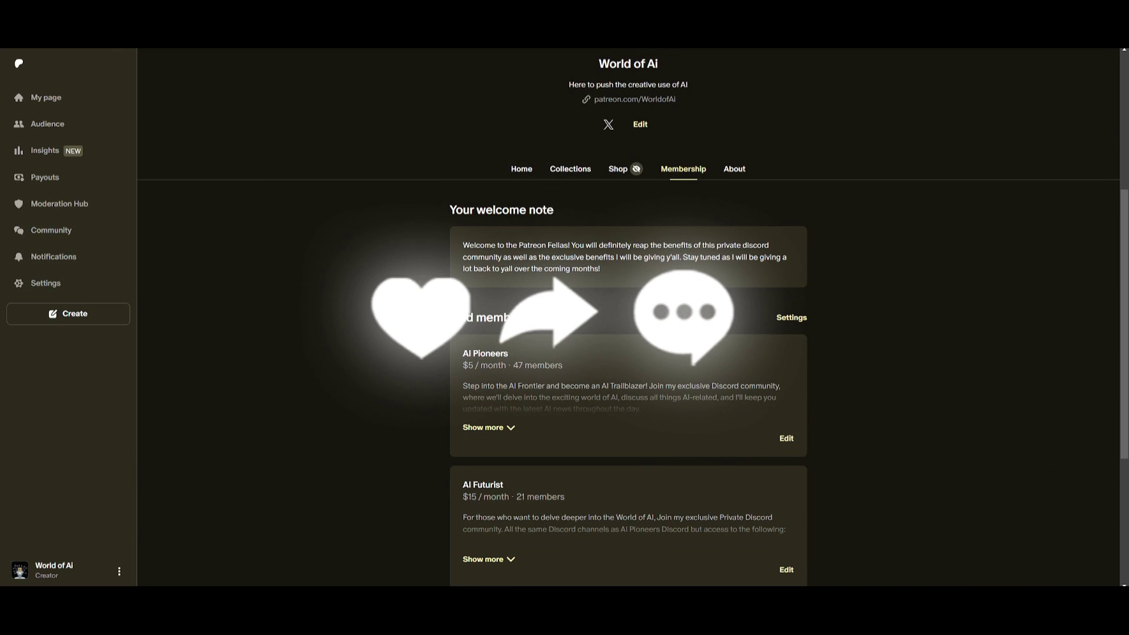
scroll(418, 277, down, 4)
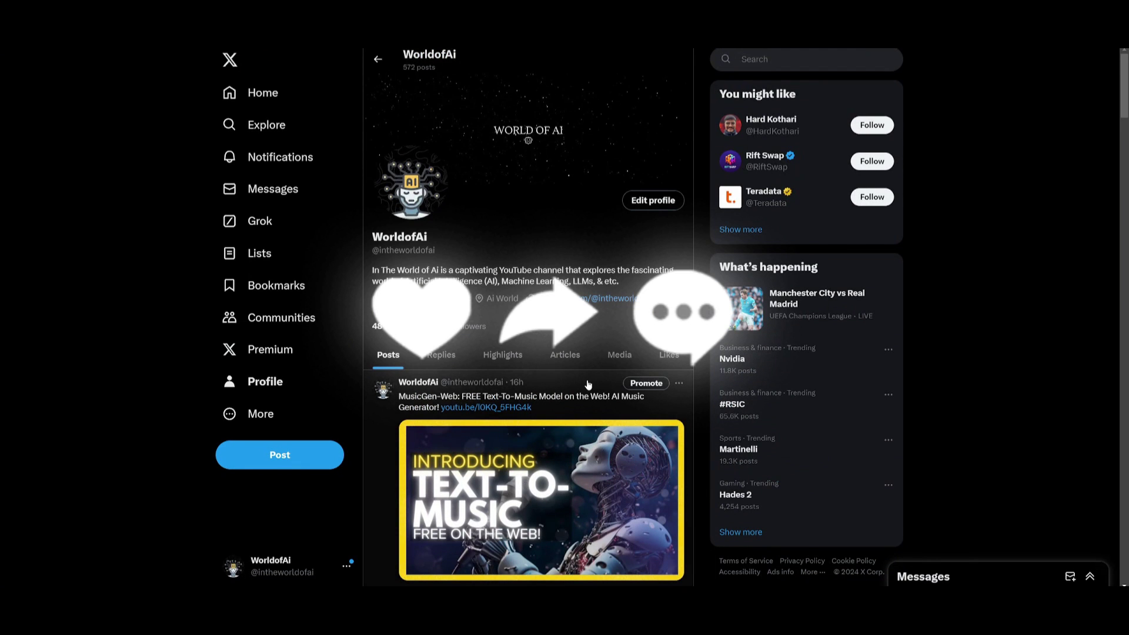
scroll(588, 385, down, 15)
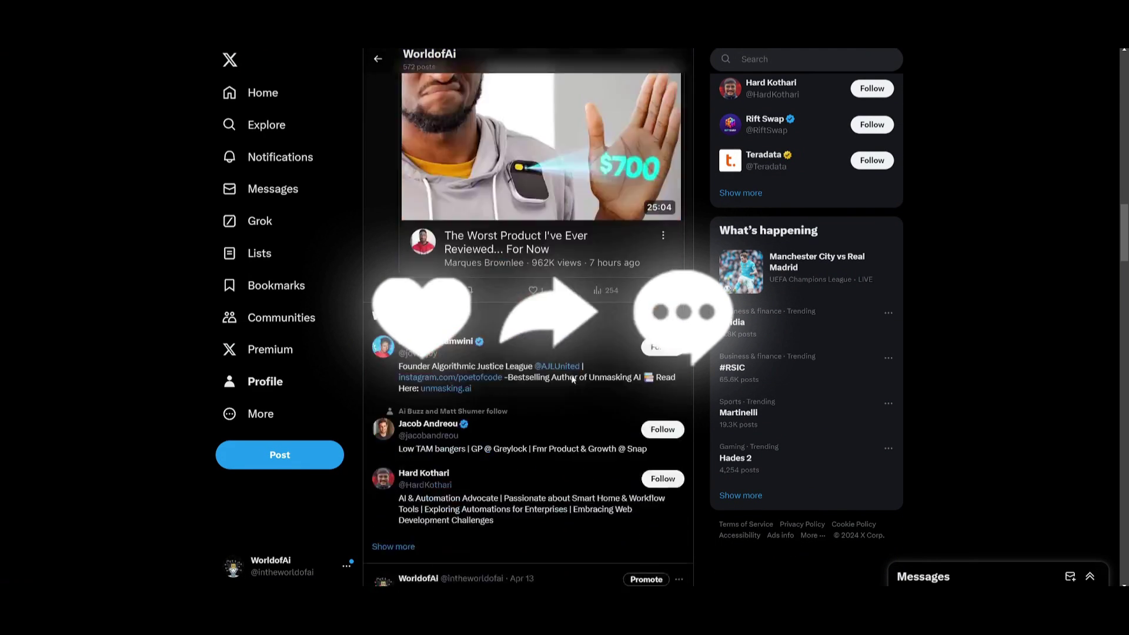
scroll(573, 380, down, 5)
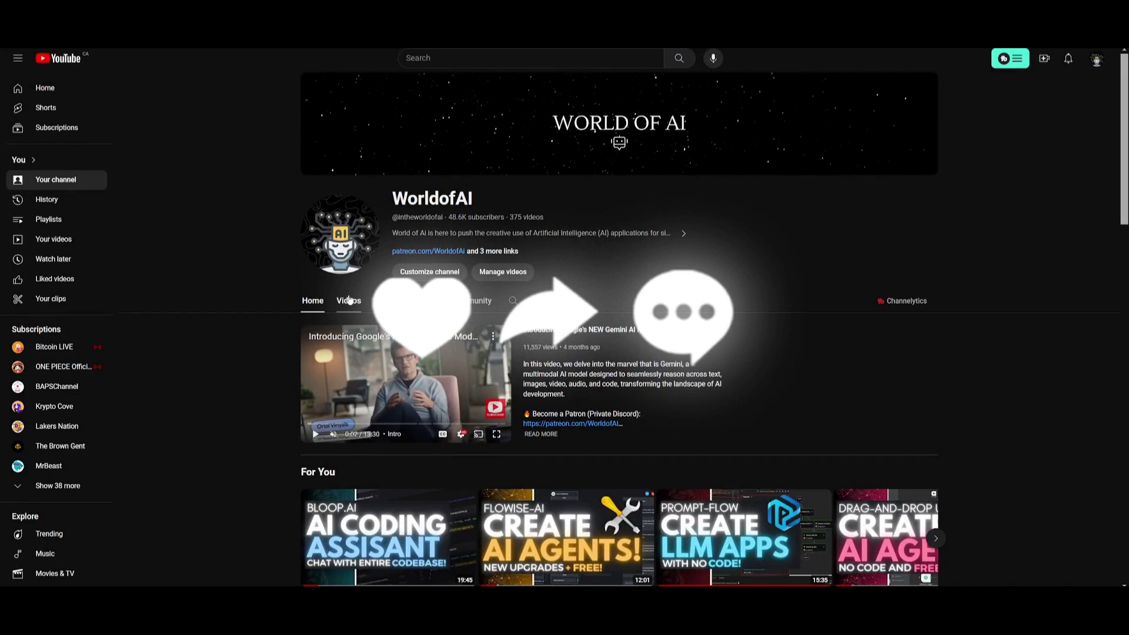
Browse the WorldofAI YouTube channel's uploaded videos, from the latest back through the older ones
click(349, 301)
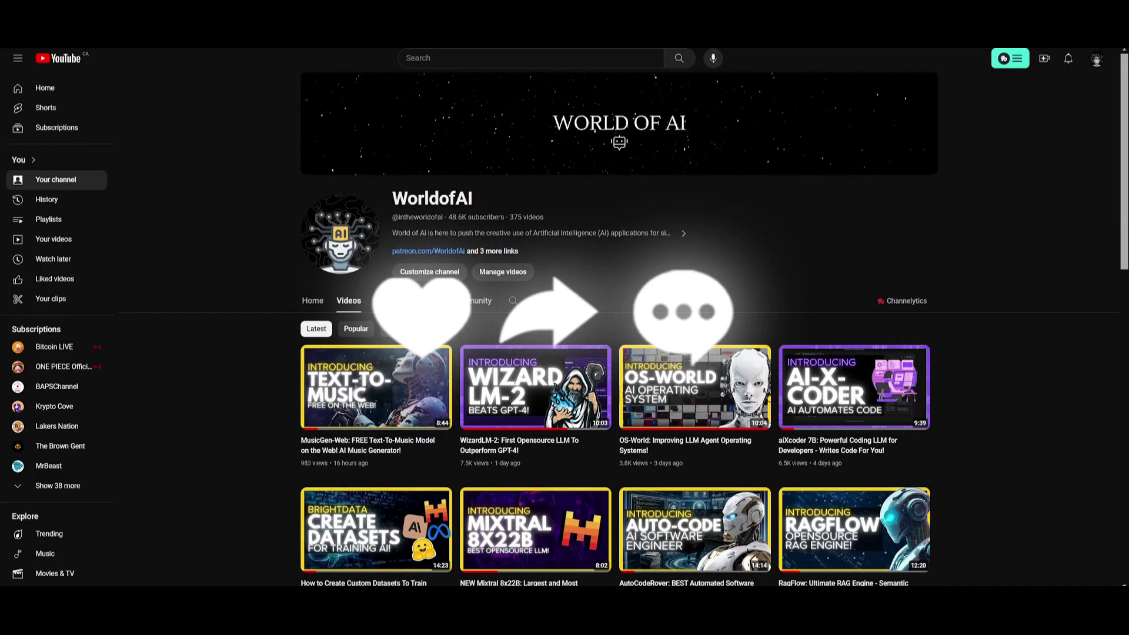
scroll(412, 329, down, 18)
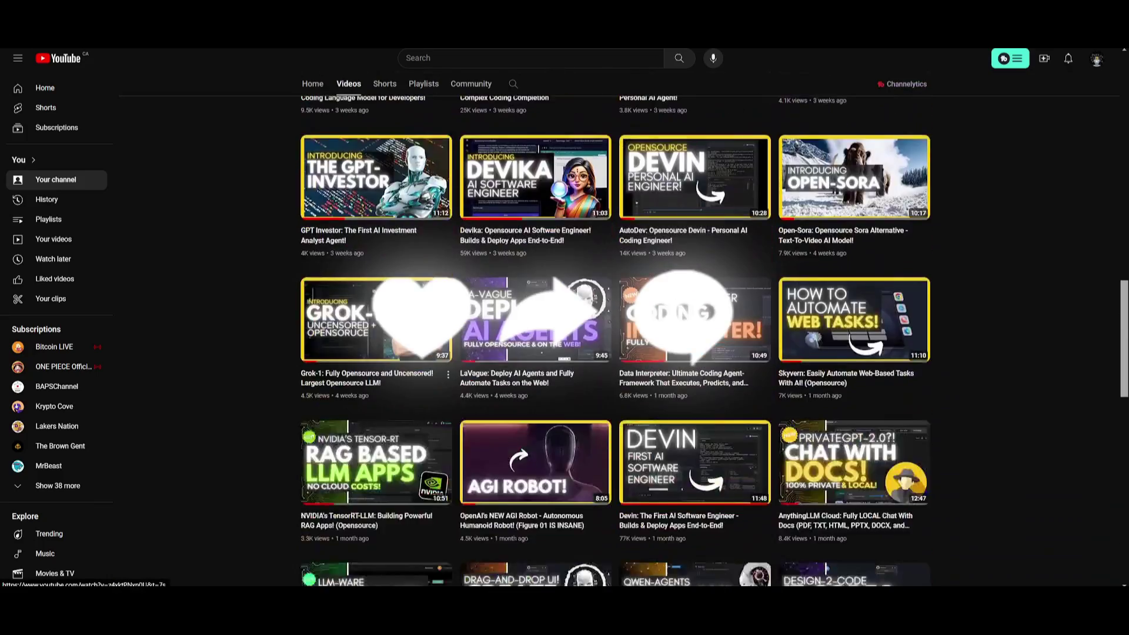
scroll(615, 341, down, 15)
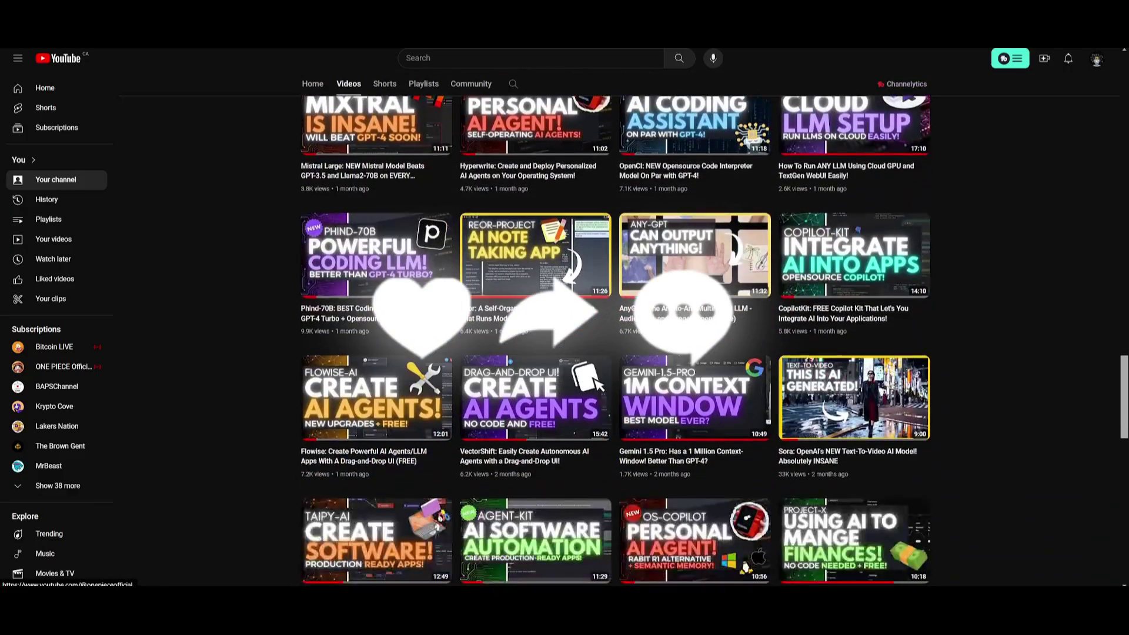
scroll(147, 338, down, 11)
scroll(122, 357, down, 1)
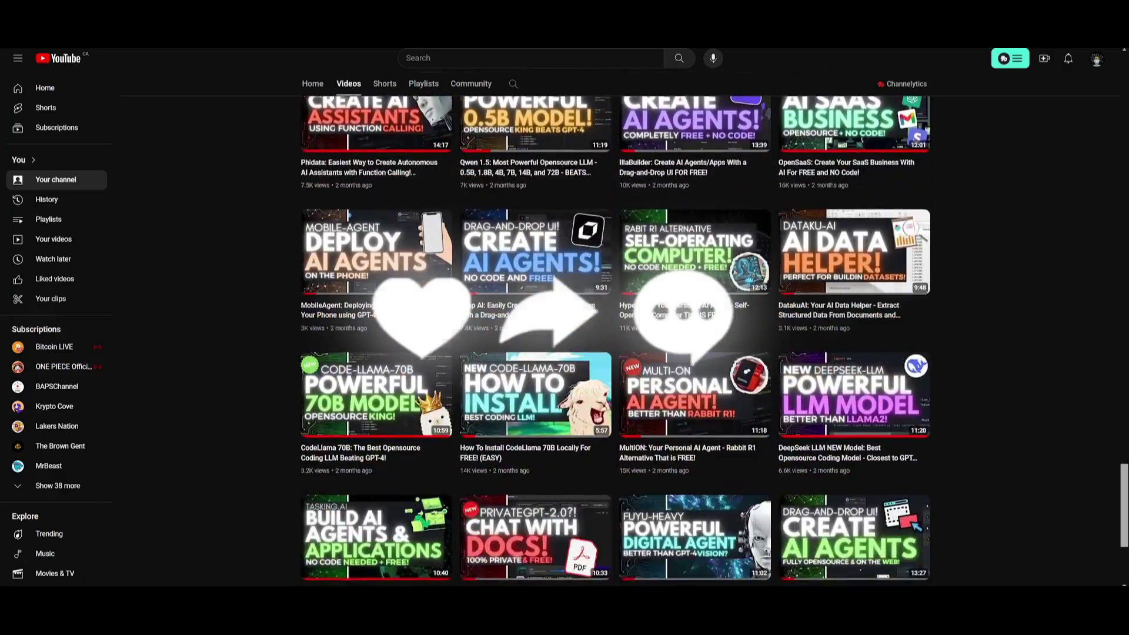